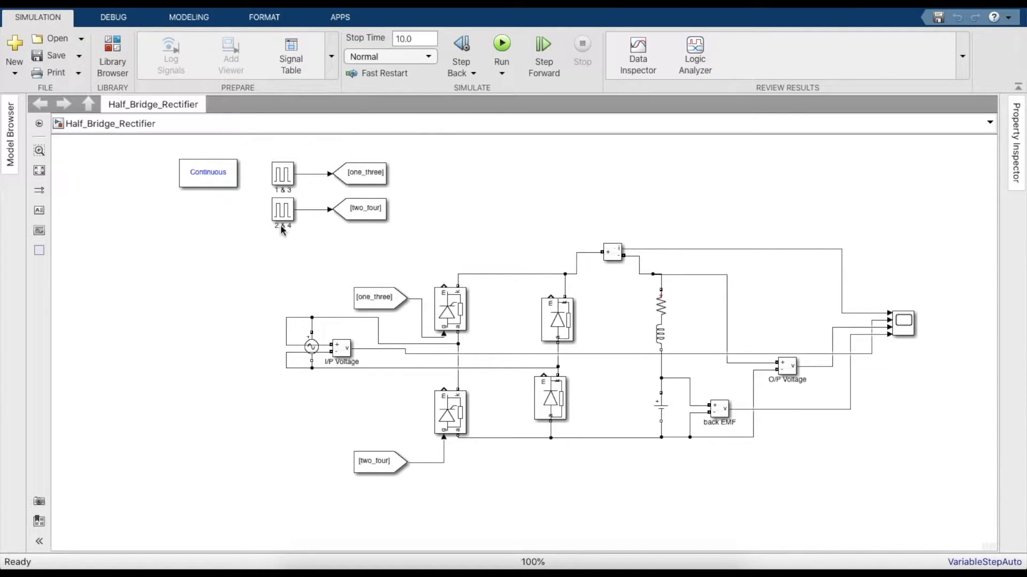
Step: Search the library for the DC Machine block and place it at the model's top right
click(112, 45)
double_click(299, 70)
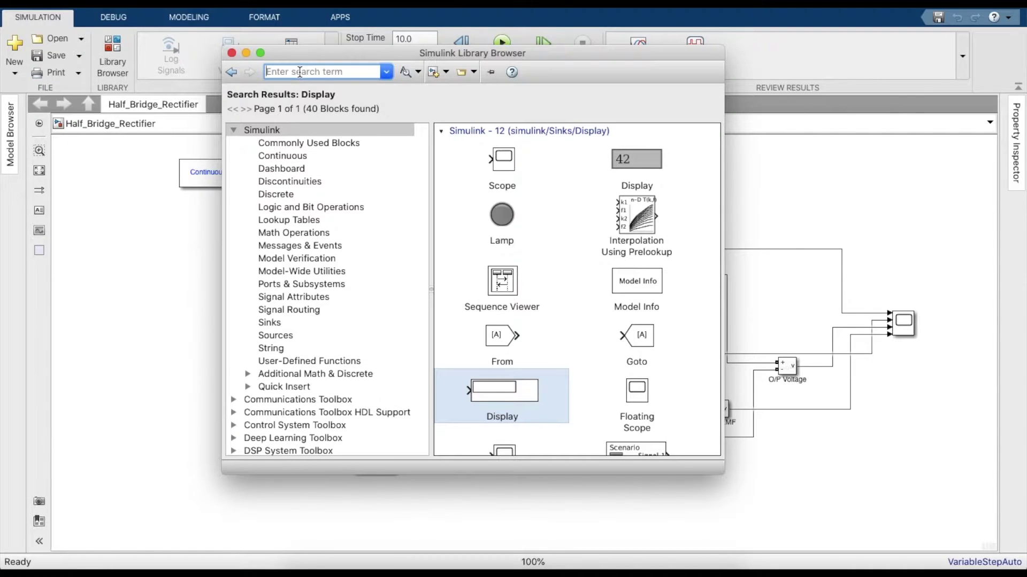
text(DC Machine)
click(292, 86)
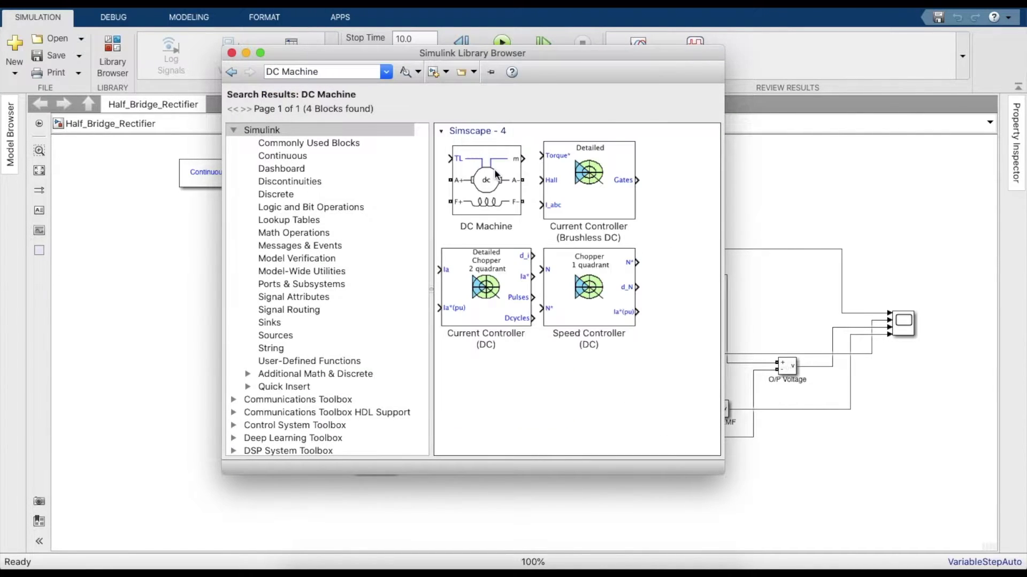
drag(494, 168, 800, 184)
Step: Set the DC Machine to the 01: 5HP 240V 1750RPM Field:300V preset model
double_click(800, 183)
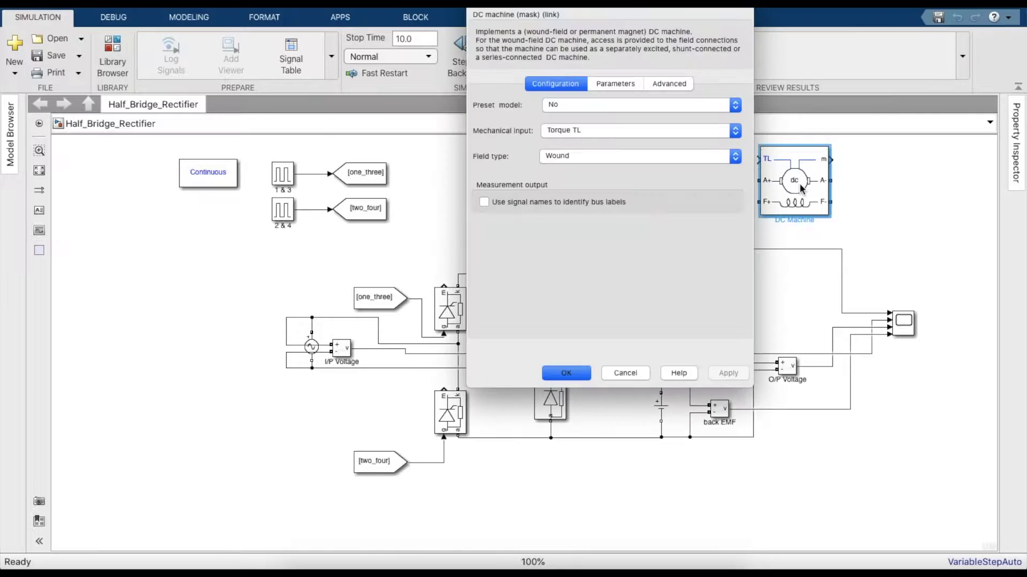
click(621, 105)
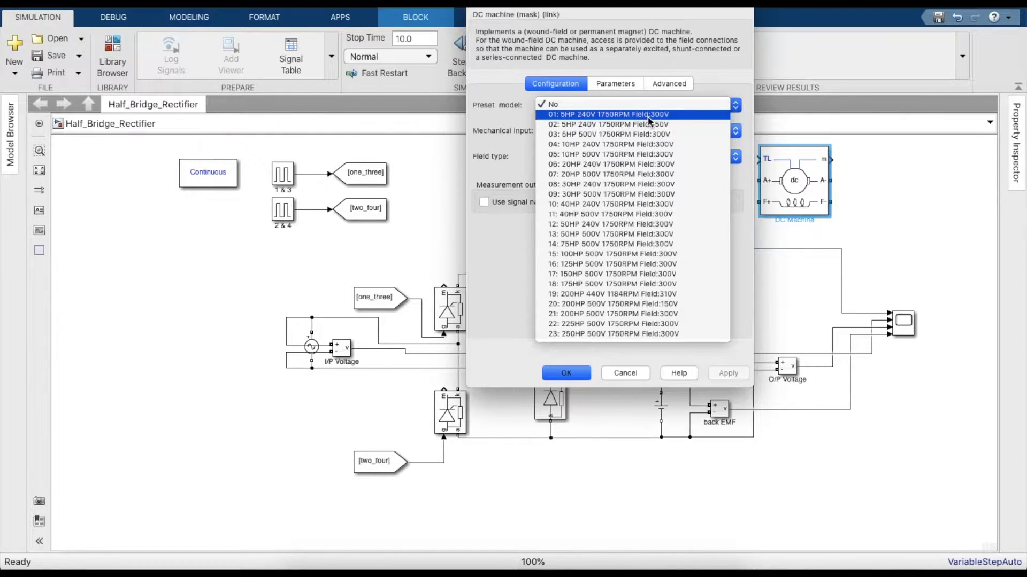
click(682, 117)
click(569, 373)
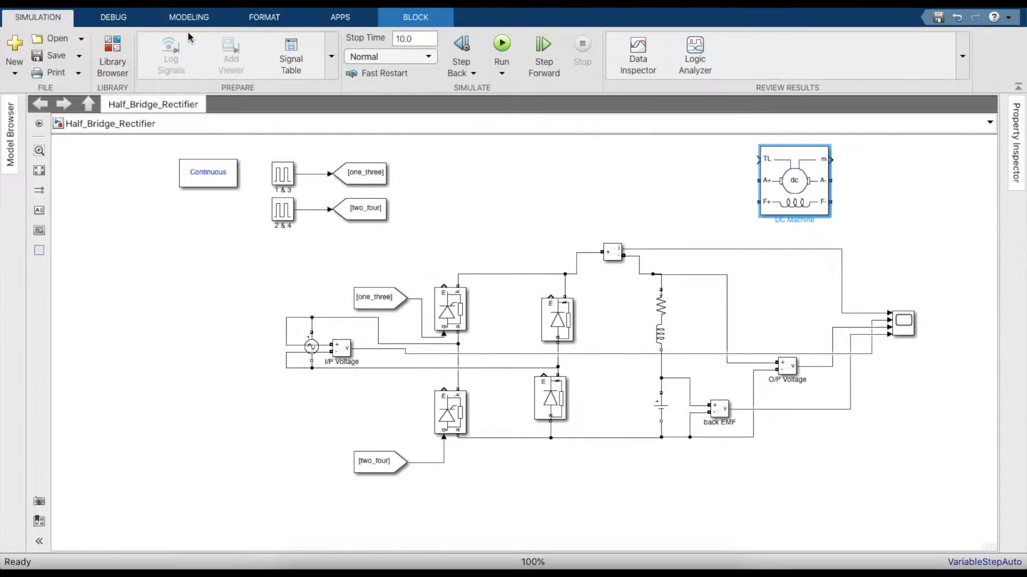
Step: Search the library for 'Constant' and place a Constant block left of the DC Machine
click(112, 58)
click(362, 73)
key(BackSpace)
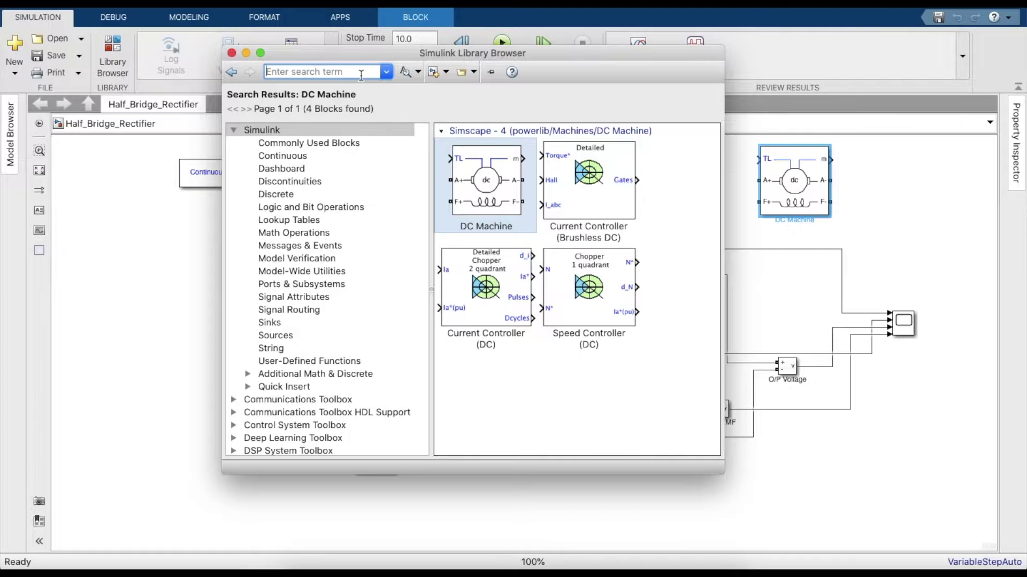
text(Constant)
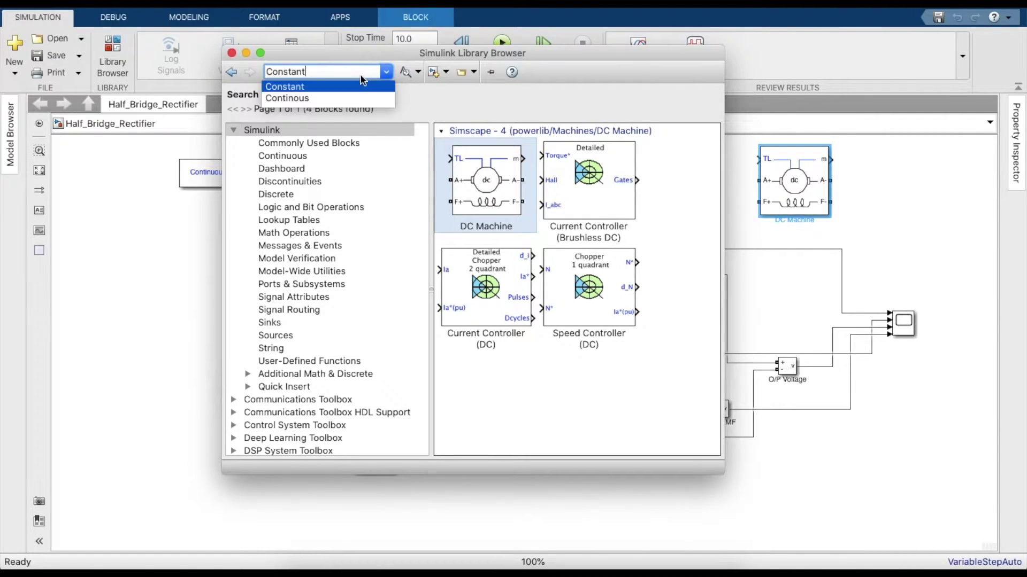
key(Return)
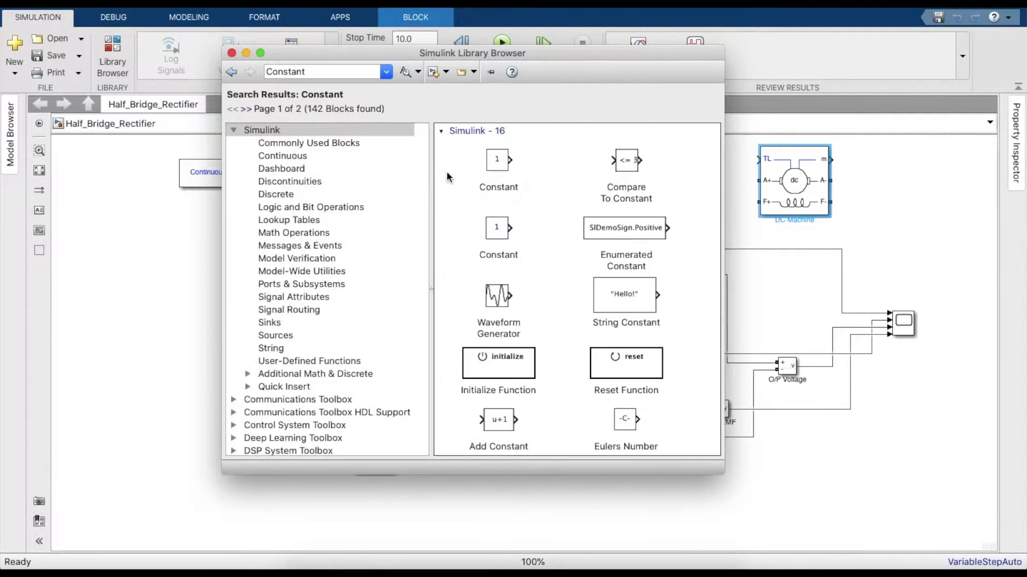
drag(733, 187, 734, 186)
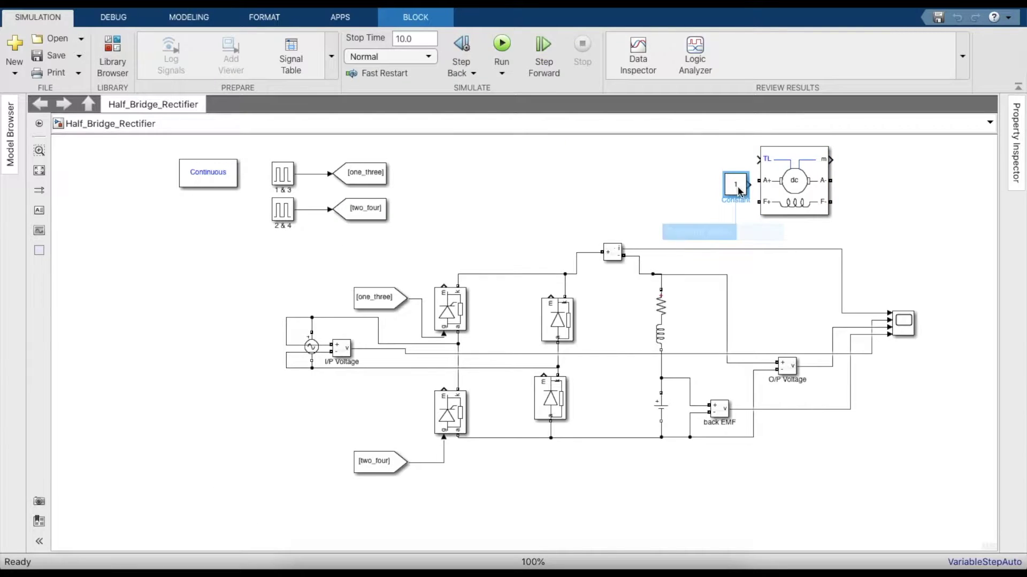
Step: Set the Constant value to 20.35 and wire it into the DC Machine's TL input
double_click(736, 184)
key(BackSpace)
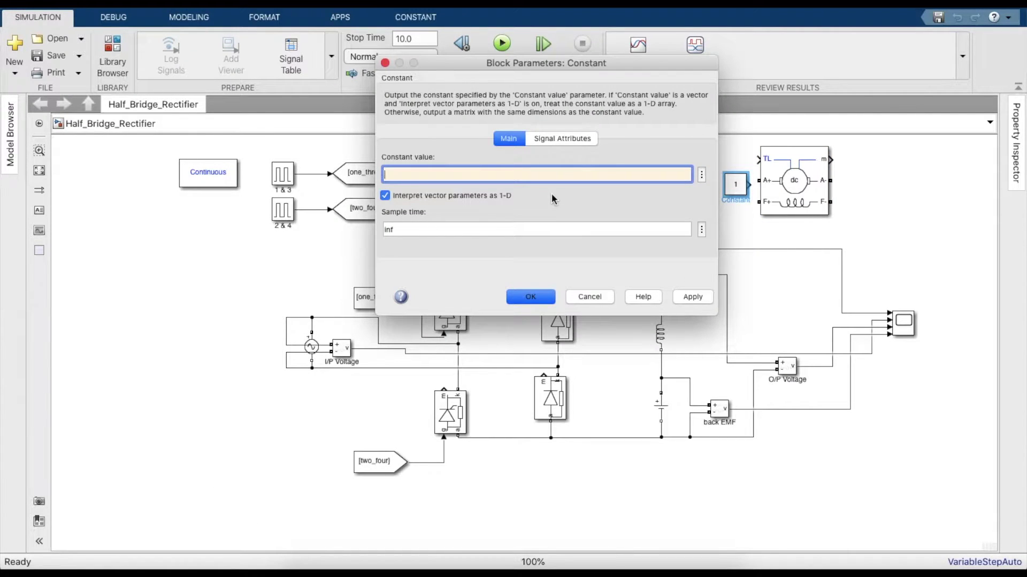
text(20.0)
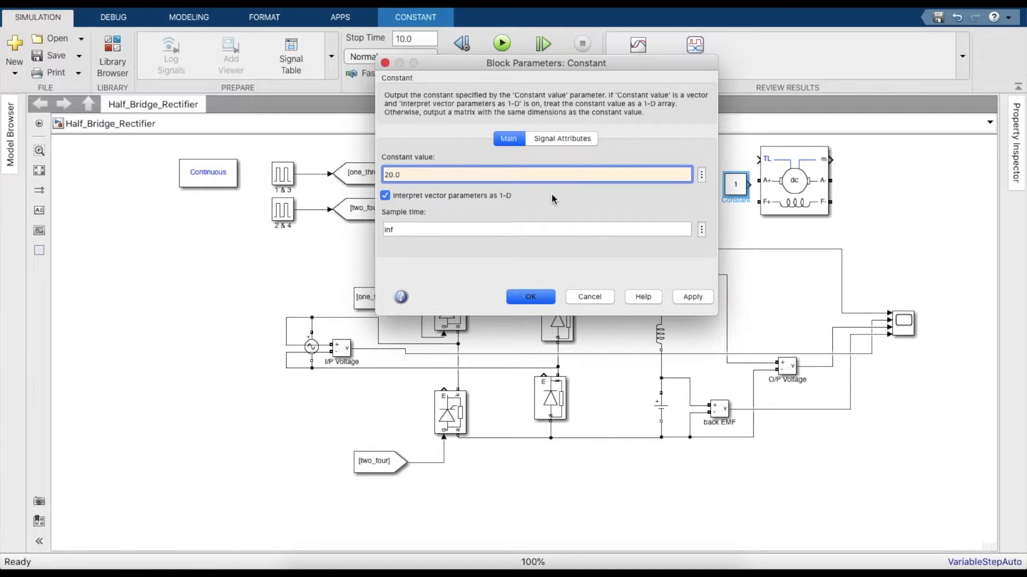
key(BackSpace)
text(35)
key(Return)
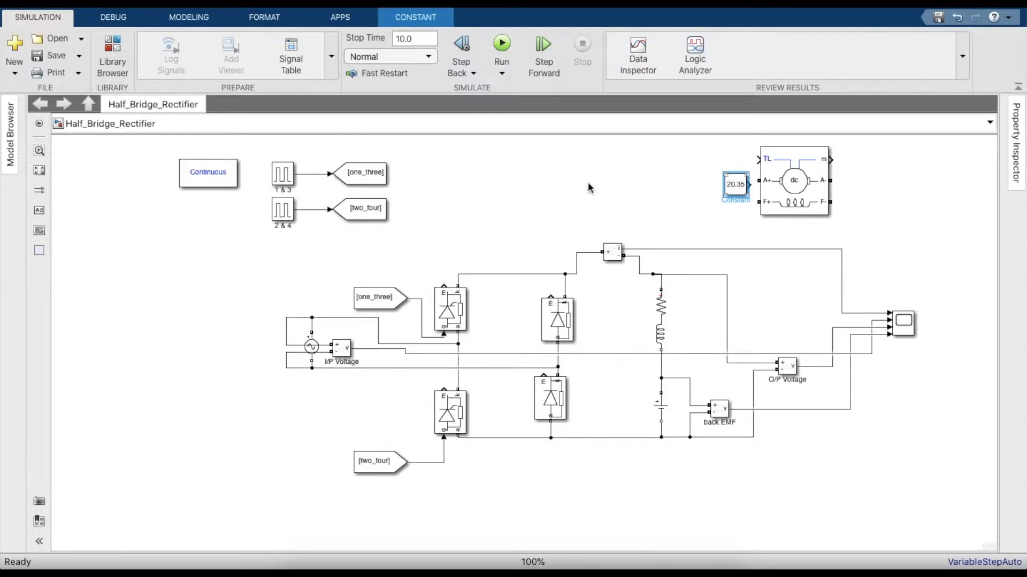
drag(736, 189, 757, 159)
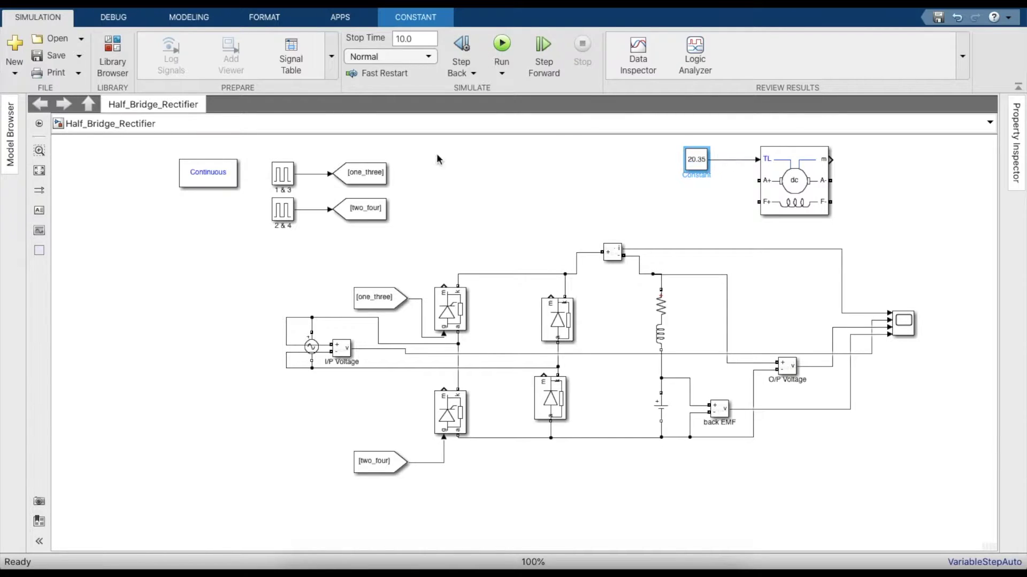
Step: Search 'Dc voltage' and place a DC Voltage Source below the DC Machine
click(133, 68)
click(341, 70)
key(BackSpace)
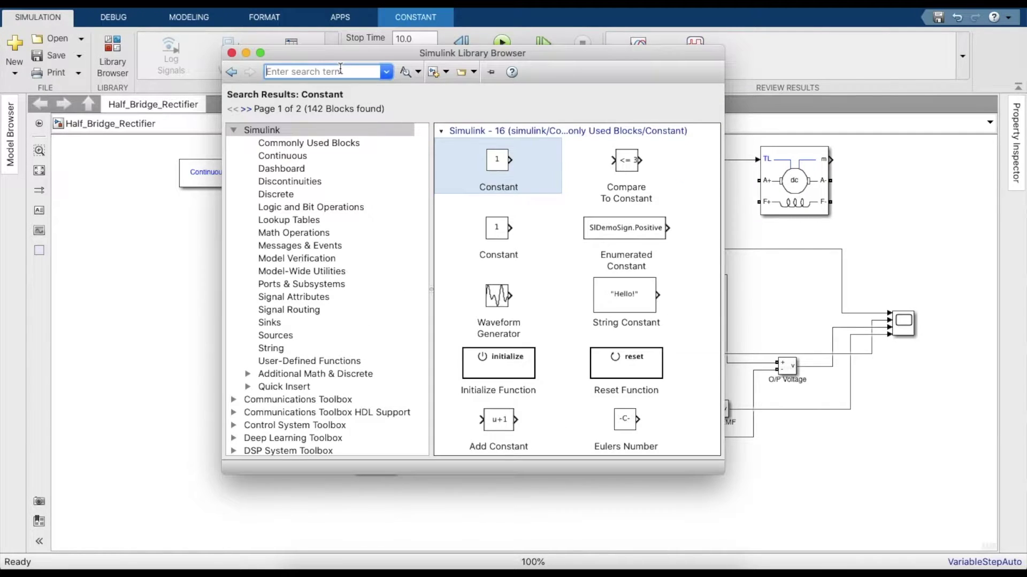
text(DC)
key(Down)
key(Down)
key(Return)
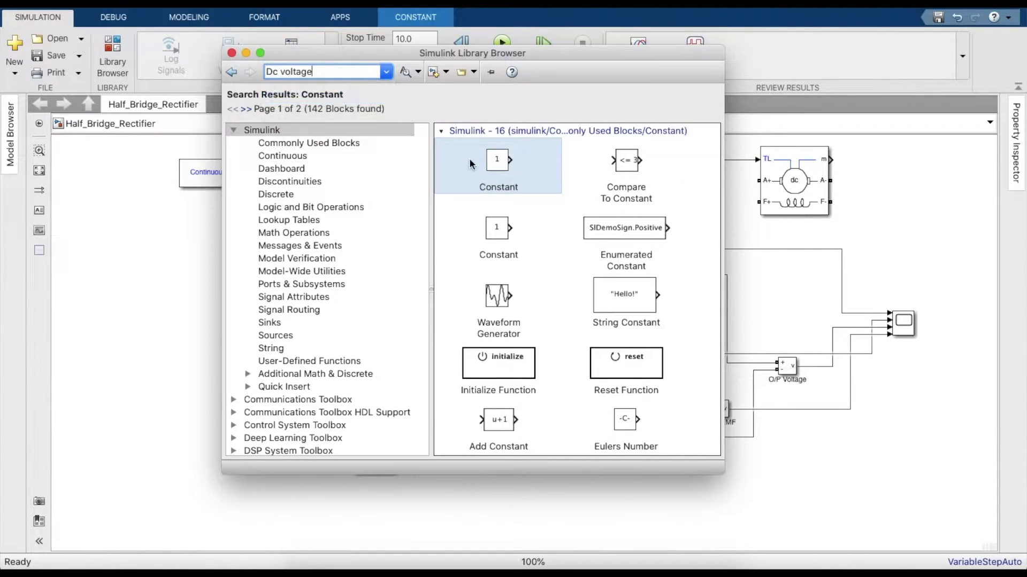
scroll(479, 338, down, 5)
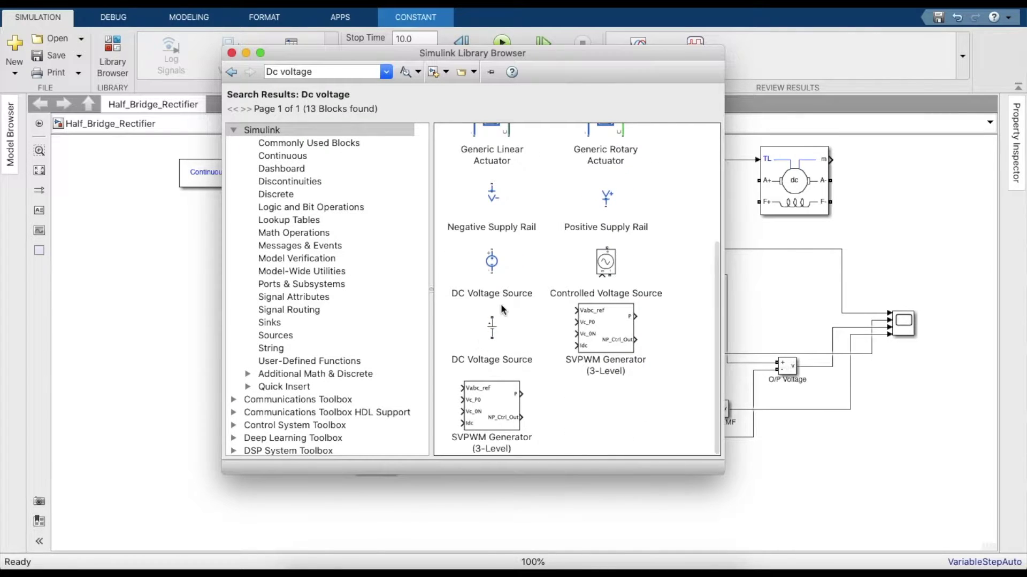
click(492, 328)
drag(492, 327, 775, 286)
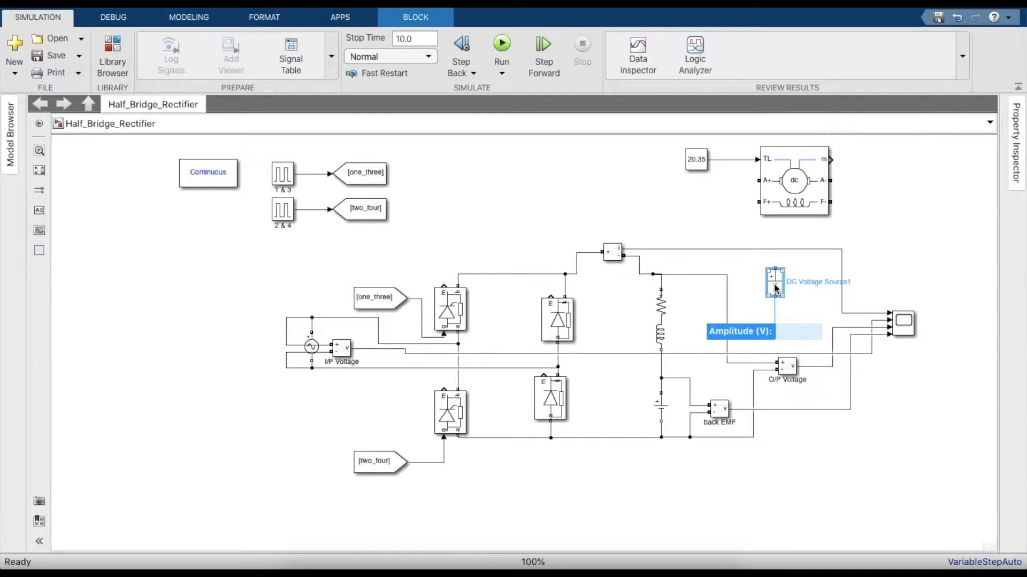
Step: Rotate the DC source, wire it across the F+ and F- field terminals, and move it beneath the motor
click(787, 284)
click(776, 282)
key(ctrl+r)
key(ctrl+r)
key(ctrl+r)
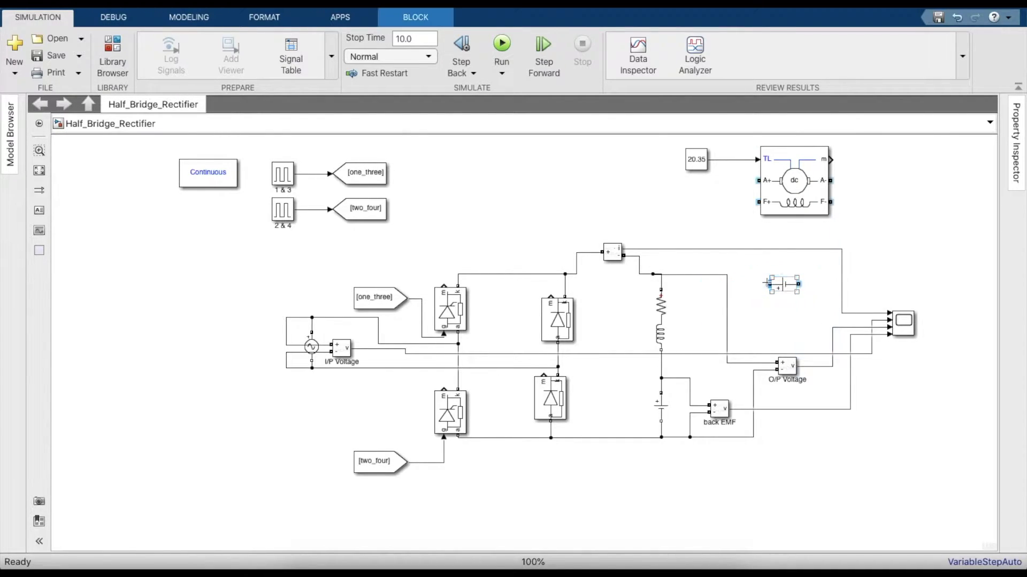
drag(770, 284, 759, 202)
drag(797, 284, 832, 202)
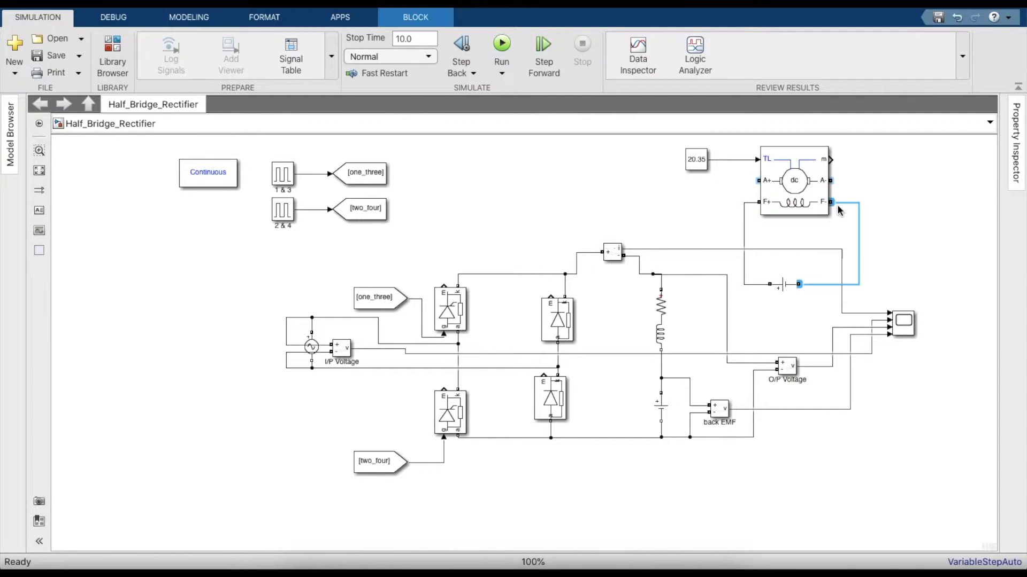
click(788, 289)
drag(788, 289, 799, 236)
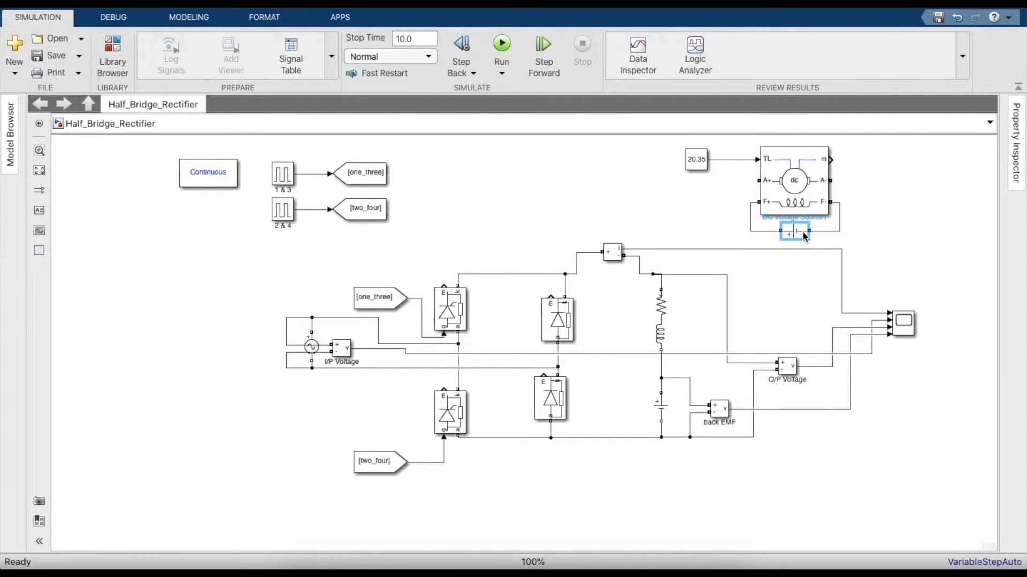
click(706, 212)
Step: Rotate the constant, motor and source group upright and move it down into the circuit
click(770, 212)
drag(666, 154, 846, 216)
key(ctrl+r)
key(ctrl+r)
key(ctrl+r)
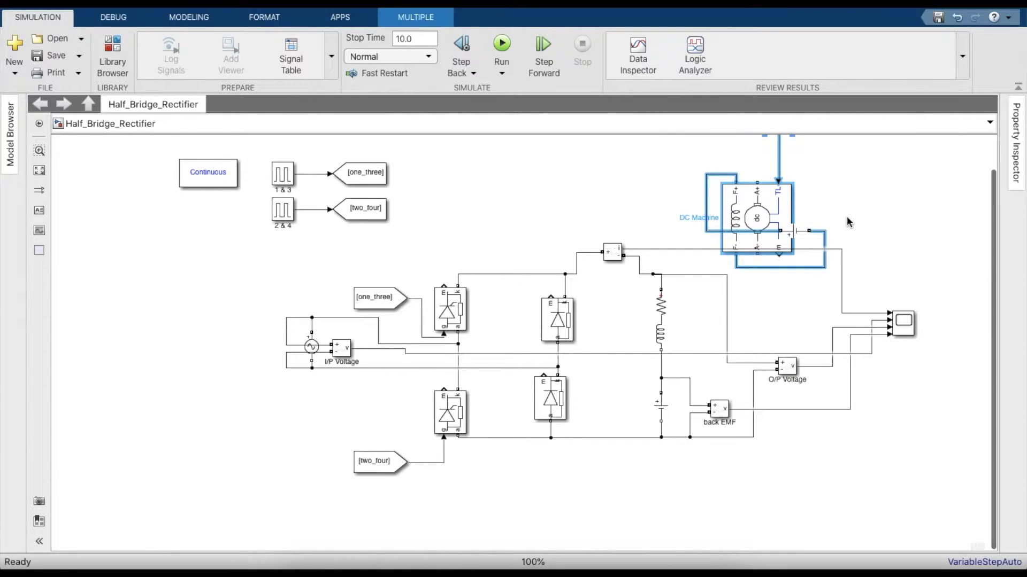
key(ctrl+r)
key(ctrl+r)
key(ctrl+r)
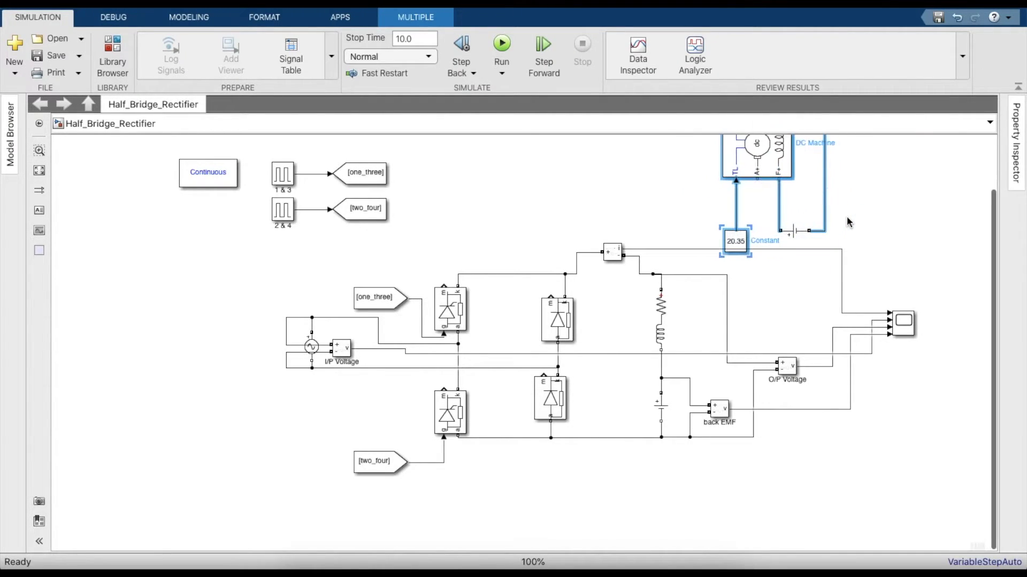
key(ctrl+r)
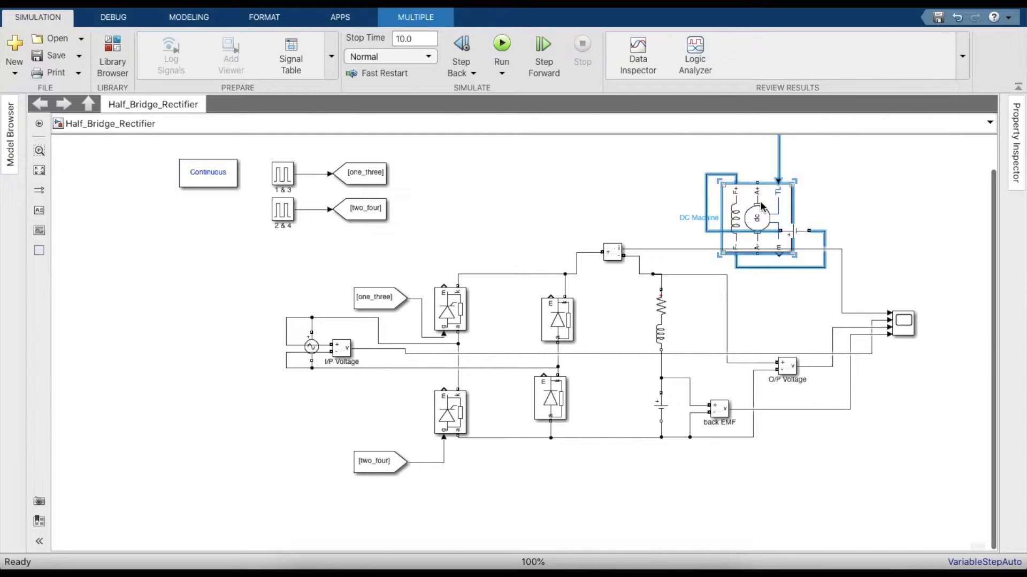
drag(760, 201, 786, 291)
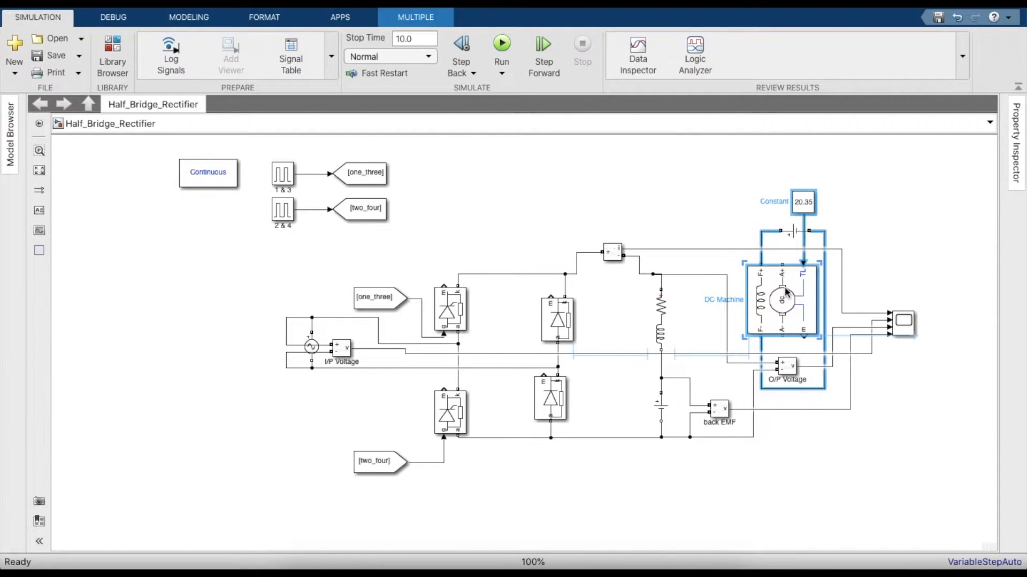
click(795, 231)
Step: Put the field source vertically left of the motor and select the old Series RLC Branch and DC source
drag(794, 231, 713, 314)
key(ctrl+r)
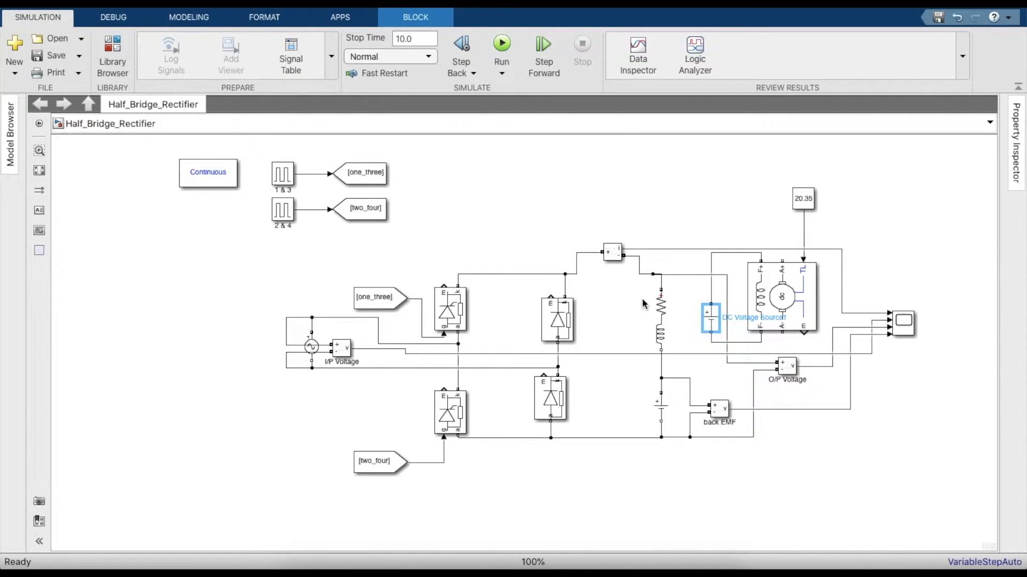
drag(634, 290, 674, 430)
Step: Delete the RLC branch, old DC source, back EMF block and the old O/P Voltage wire
key(Delete)
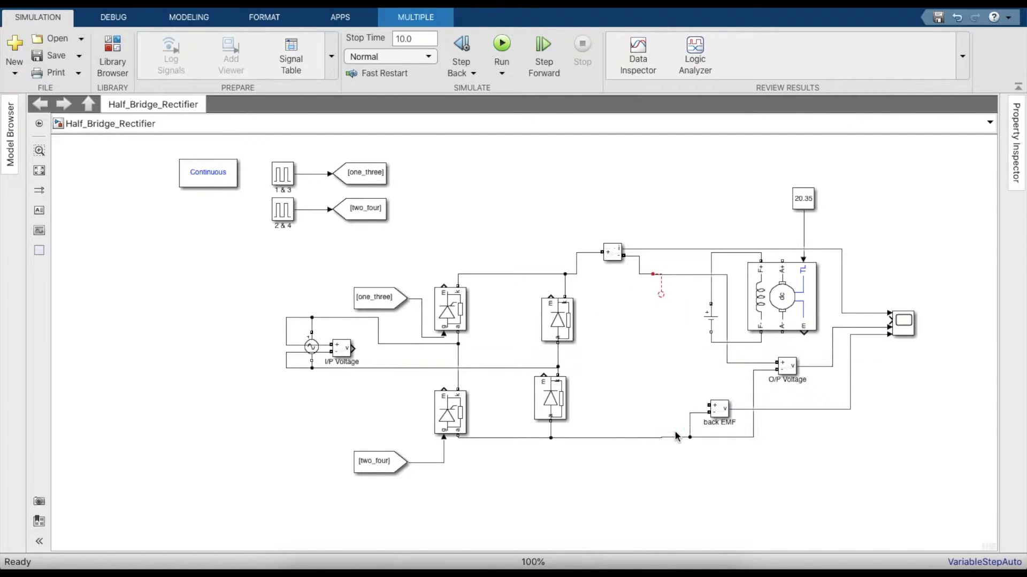
drag(697, 393, 744, 434)
key(Delete)
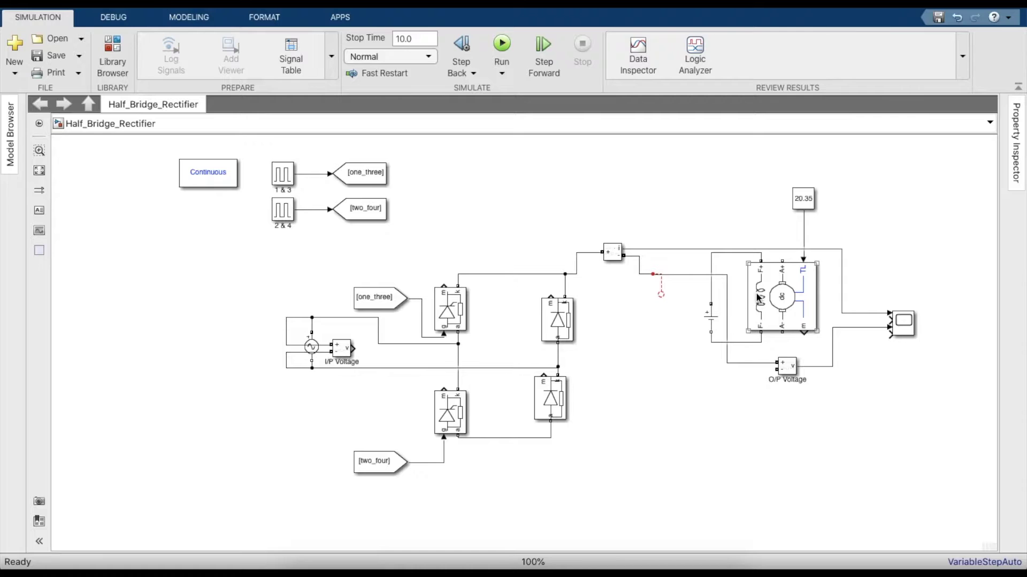
click(726, 309)
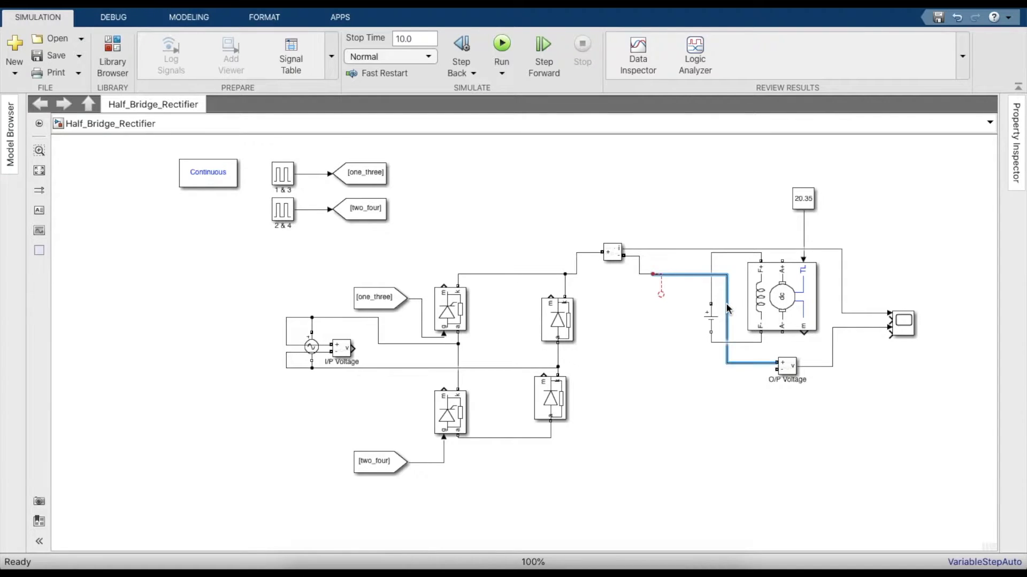
key(Delete)
Step: Wire the adder to A+, A- to the lower rail, and O/P Voltage's plus input to the armature line
click(661, 279)
drag(661, 293, 706, 370)
click(796, 294)
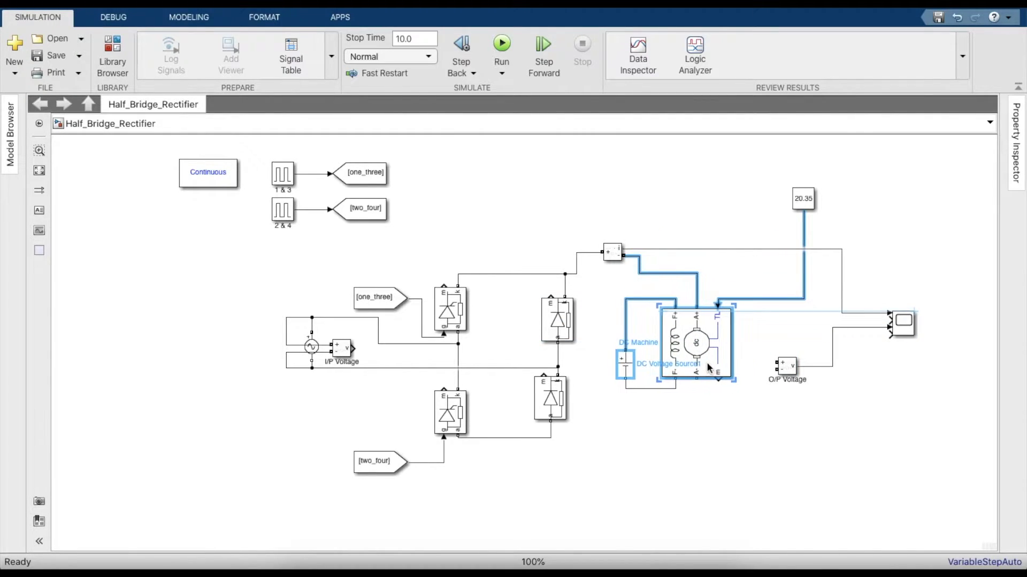
click(710, 402)
click(549, 439)
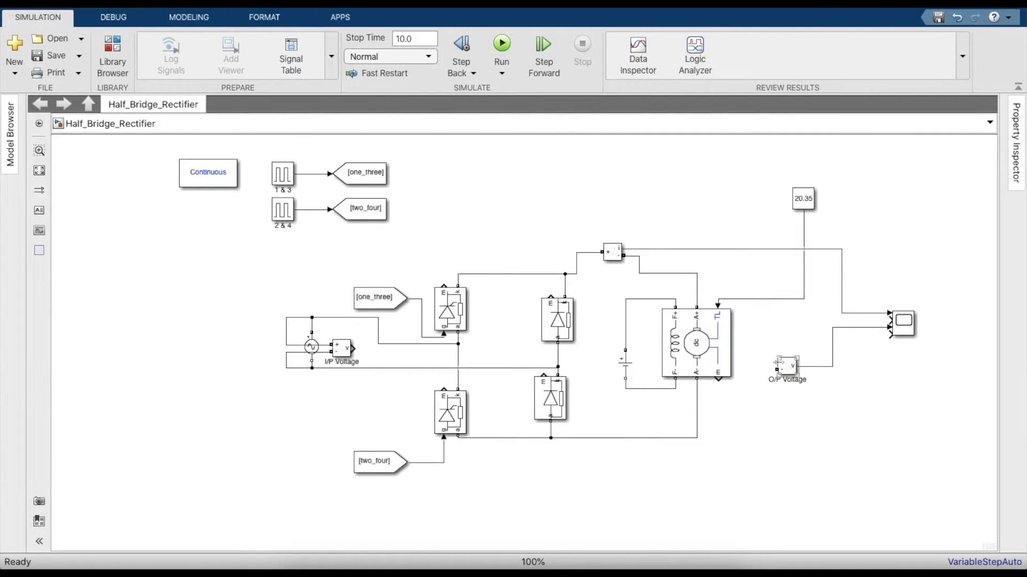
drag(775, 363, 696, 438)
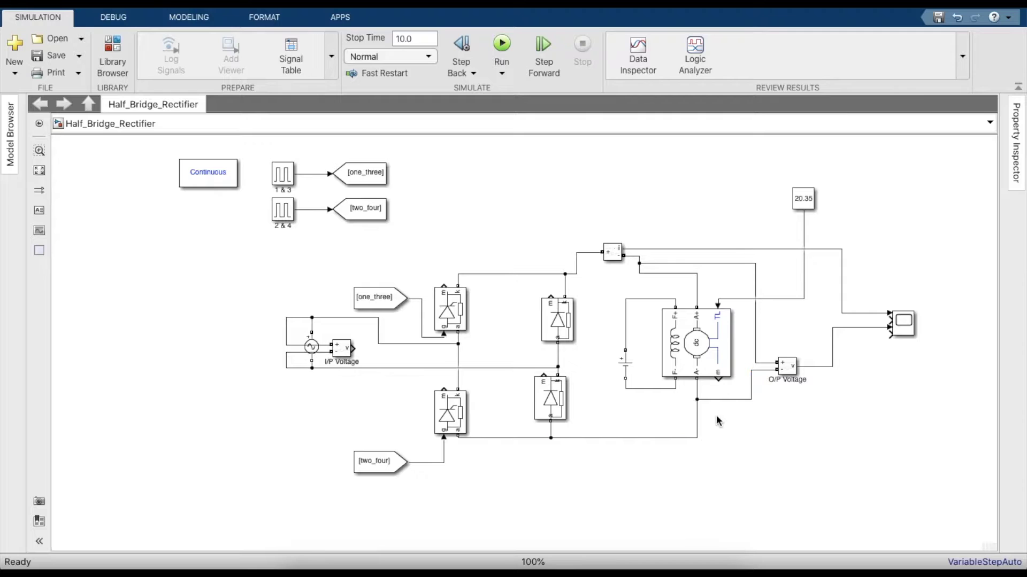
Step: Reroute the O/P Voltage wire along the bottom rail and move I/P Voltage left of the AC source
drag(734, 400, 735, 439)
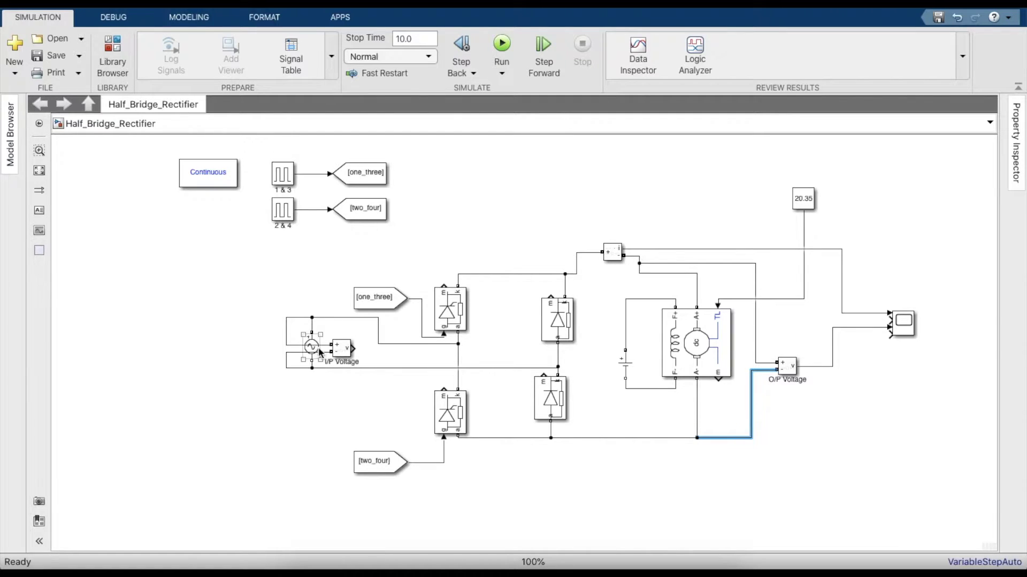
drag(335, 349, 224, 348)
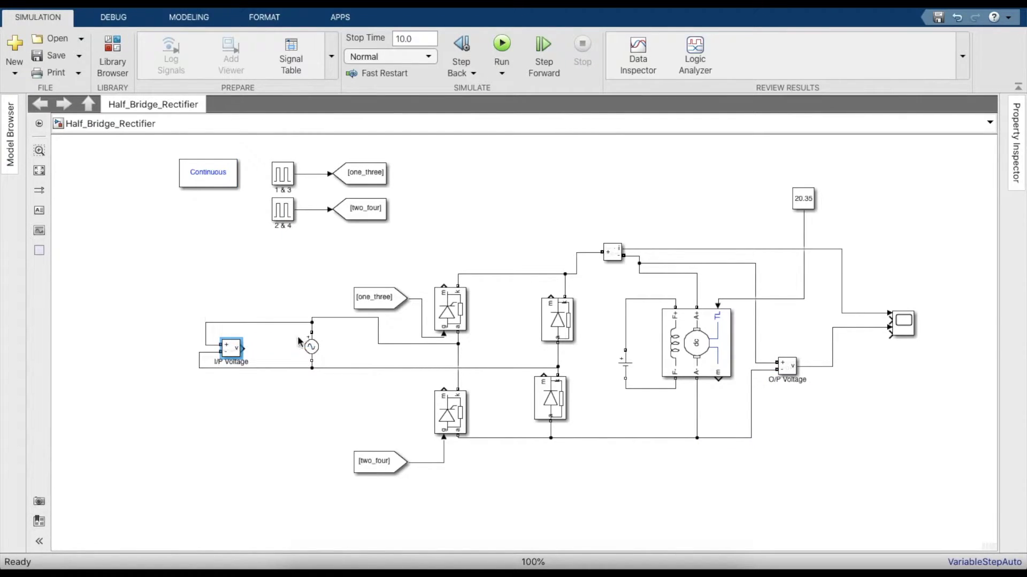
click(291, 320)
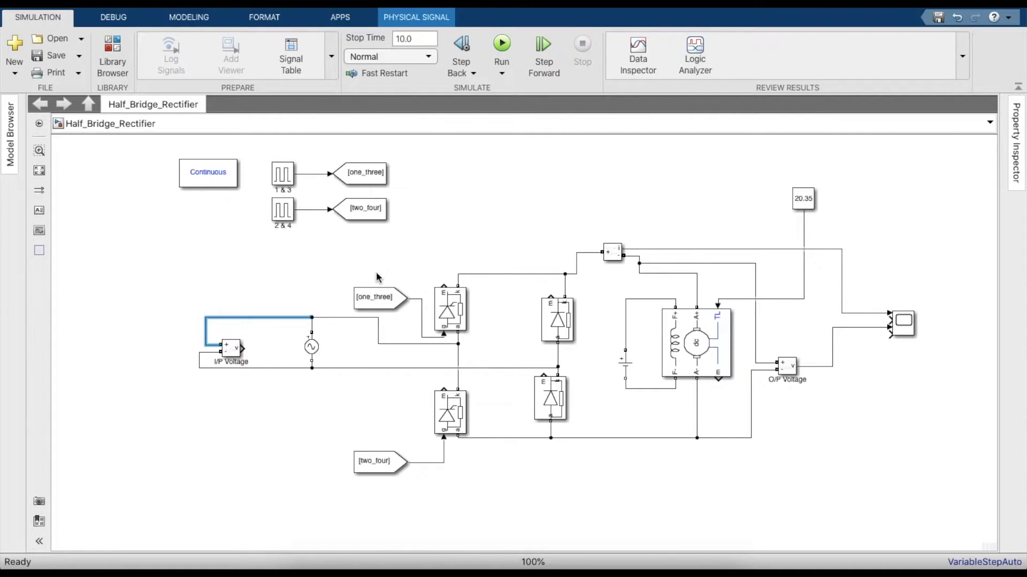
double_click(686, 340)
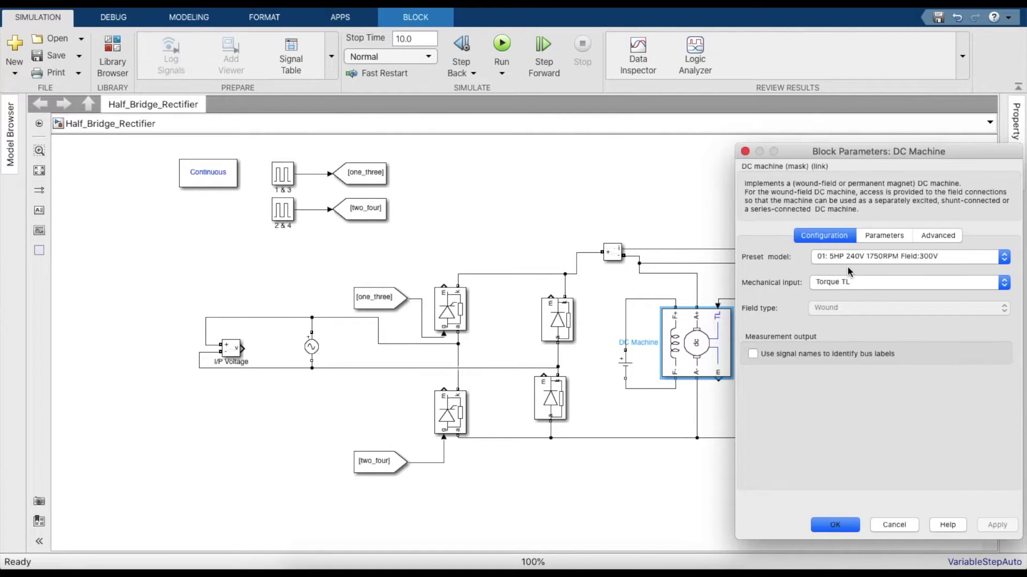
Step: Close the DC Machine parameters unchanged and set the AC source peak amplitude from 220 to 340 V
click(834, 526)
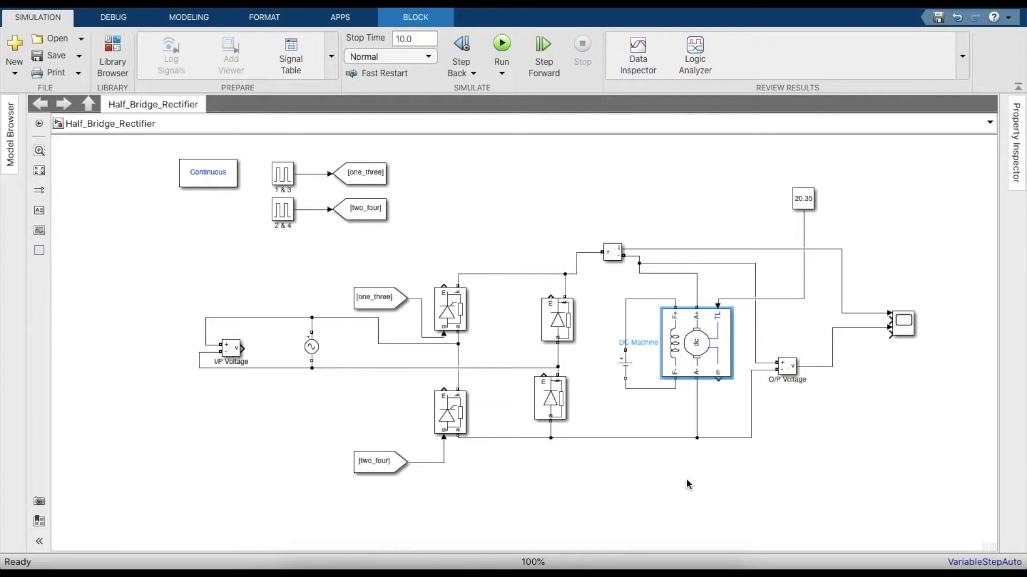
double_click(311, 347)
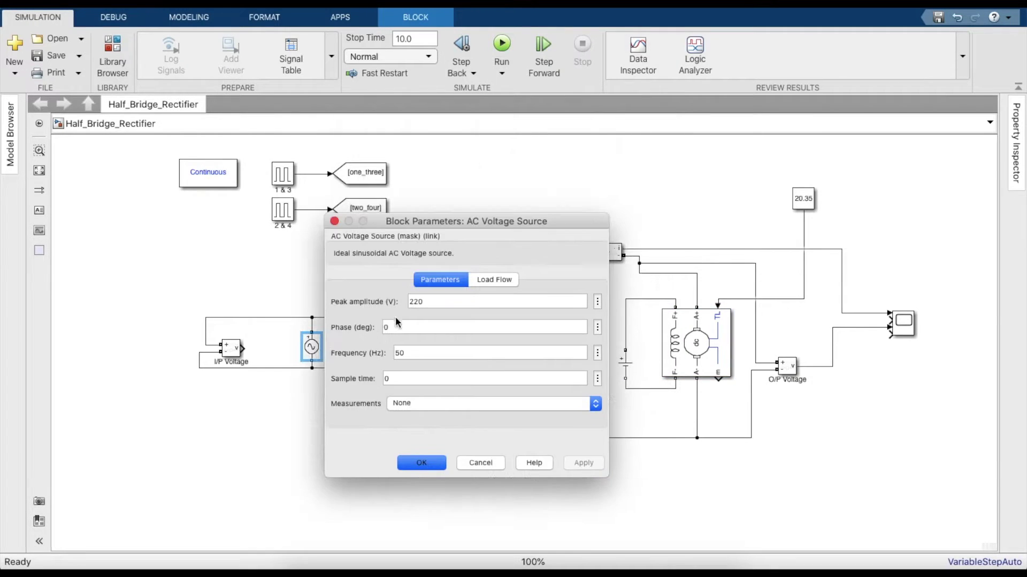
double_click(424, 304)
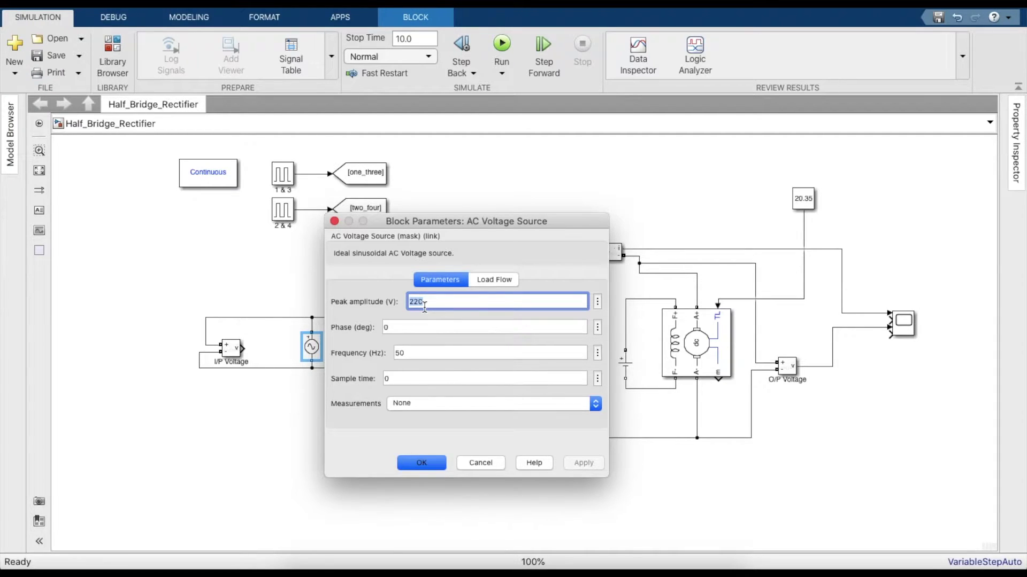
key(BackSpace)
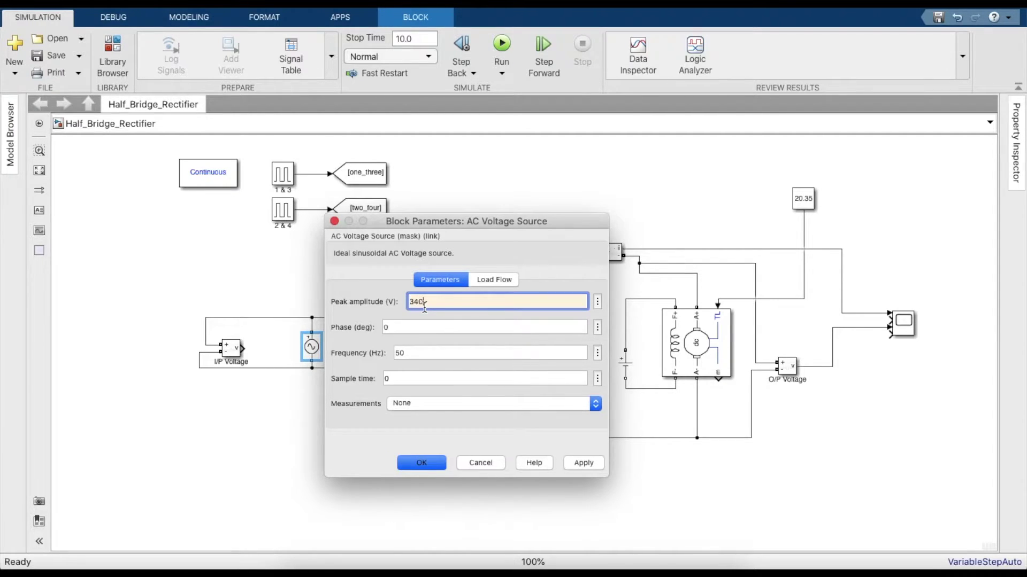
key(Return)
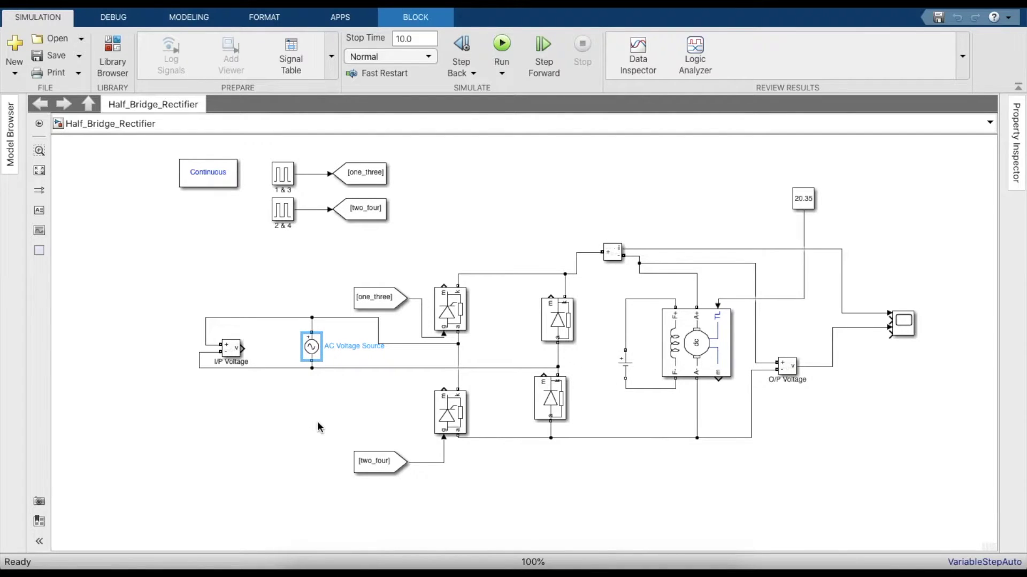
Step: Search the library for RMS and place an RMS block at the model's right
click(626, 348)
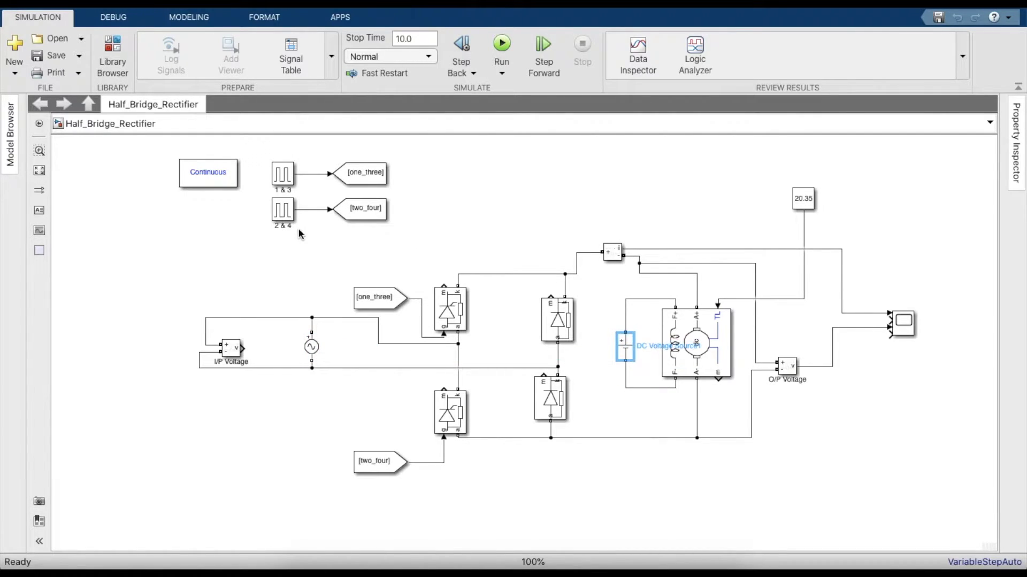
click(112, 56)
click(314, 71)
text(RMS)
key(Return)
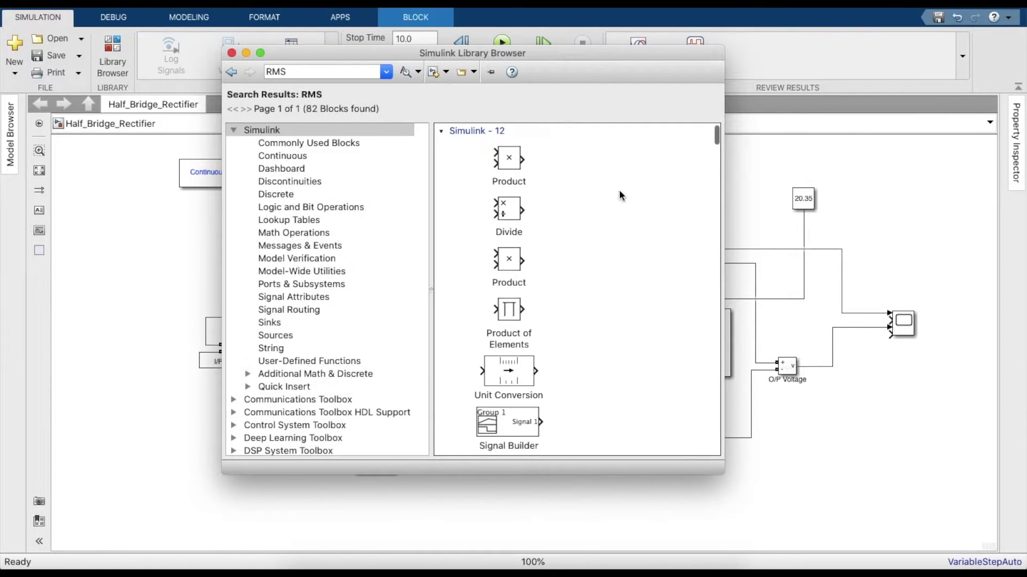
scroll(454, 329, down, 20)
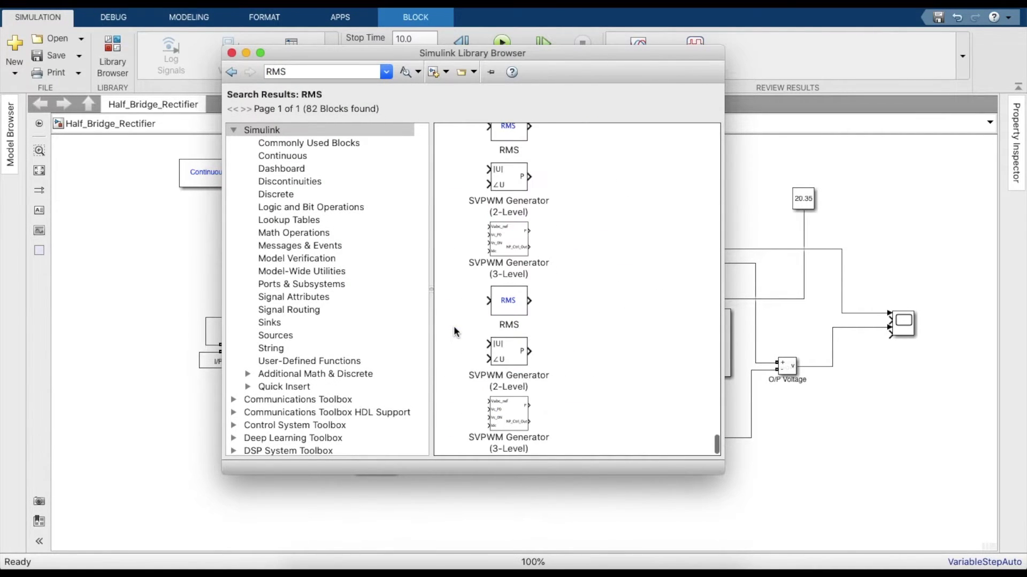
drag(504, 303, 898, 237)
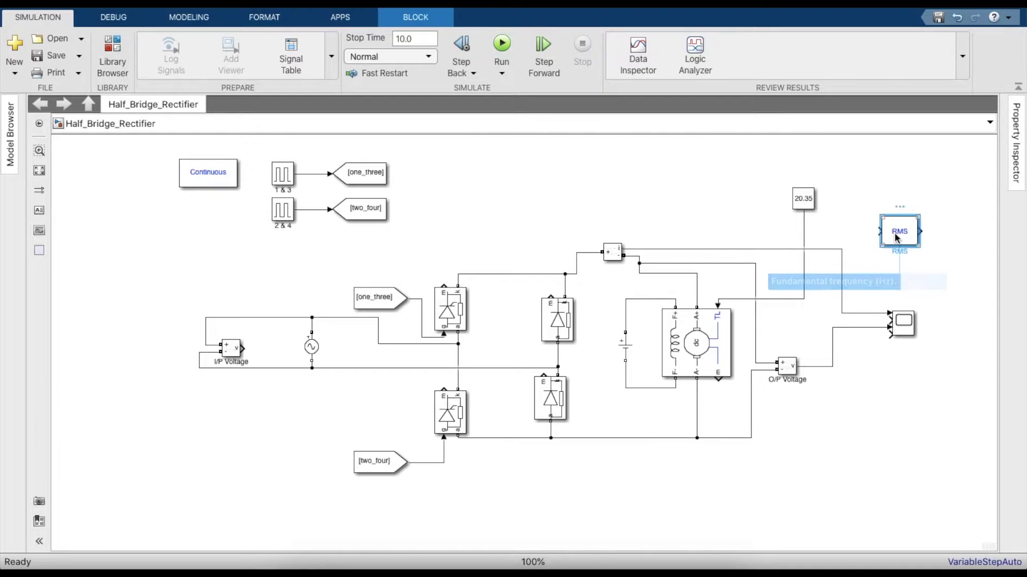
Step: Set the RMS block to 50 Hz fundamental frequency and 240 initial RMS, then move it beside the constant
double_click(896, 235)
double_click(714, 220)
key(BackSpace)
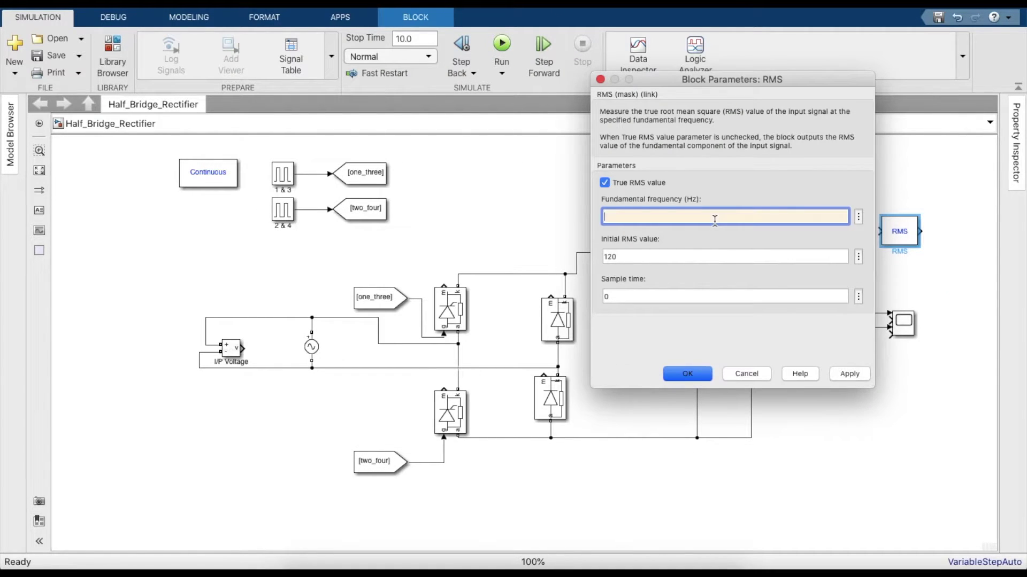
text(50)
double_click(649, 256)
key(BackSpace)
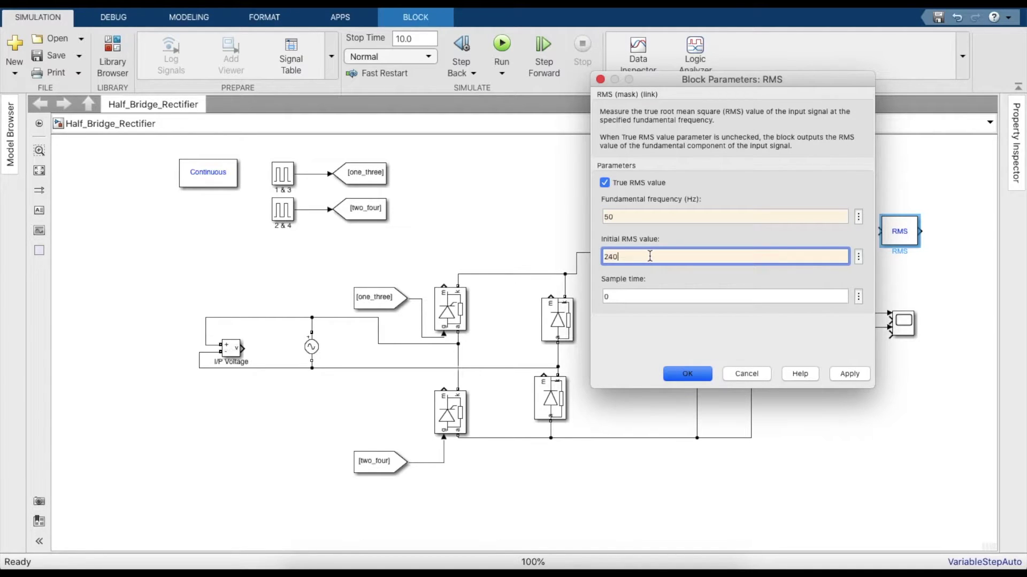
text(240)
key(Return)
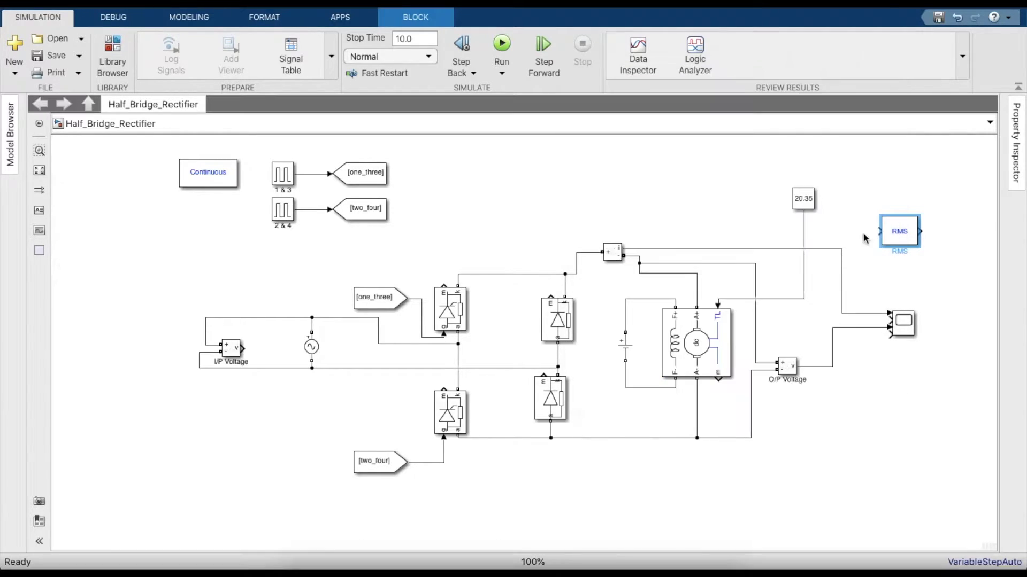
drag(901, 235, 862, 228)
Step: Search for 'Display' and place a Display block in the model next to the RMS block
click(126, 50)
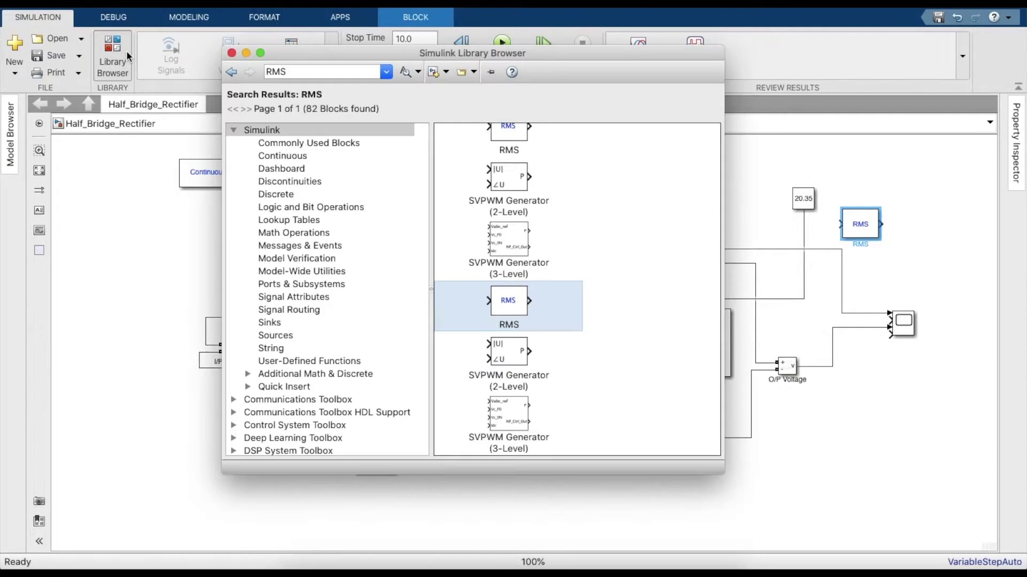
click(310, 80)
key(BackSpace)
text(Display)
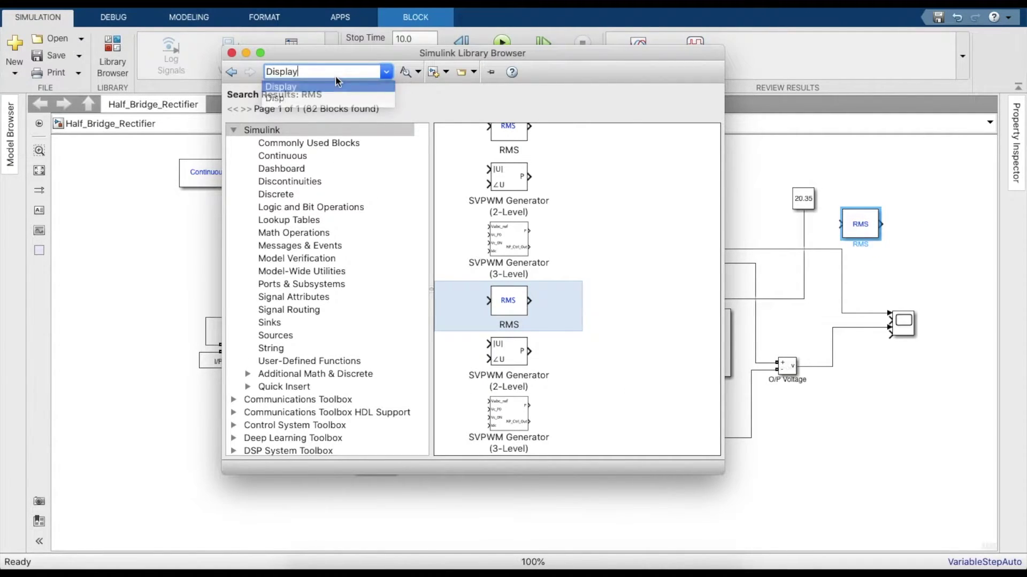
key(Return)
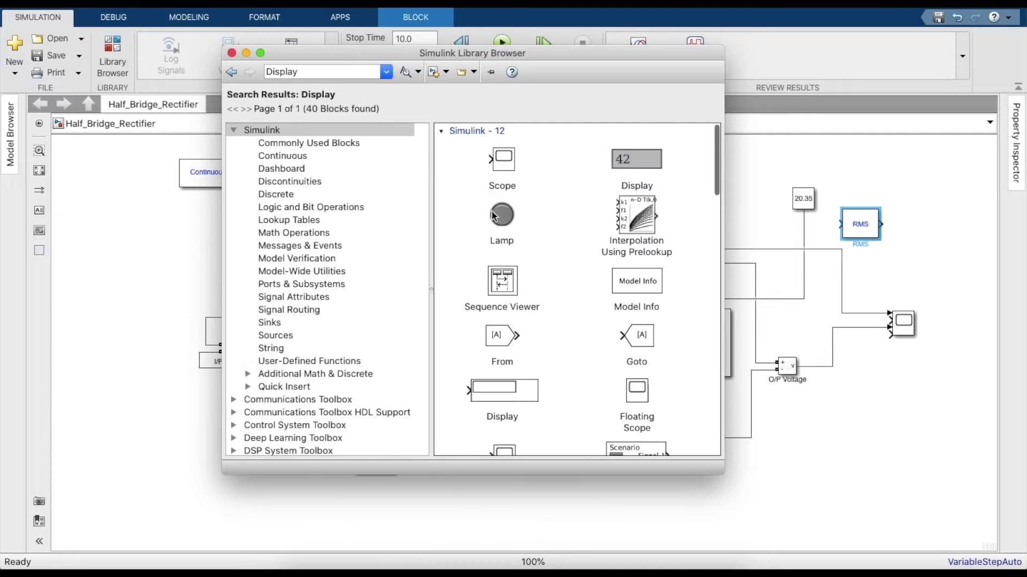
drag(503, 391, 815, 248)
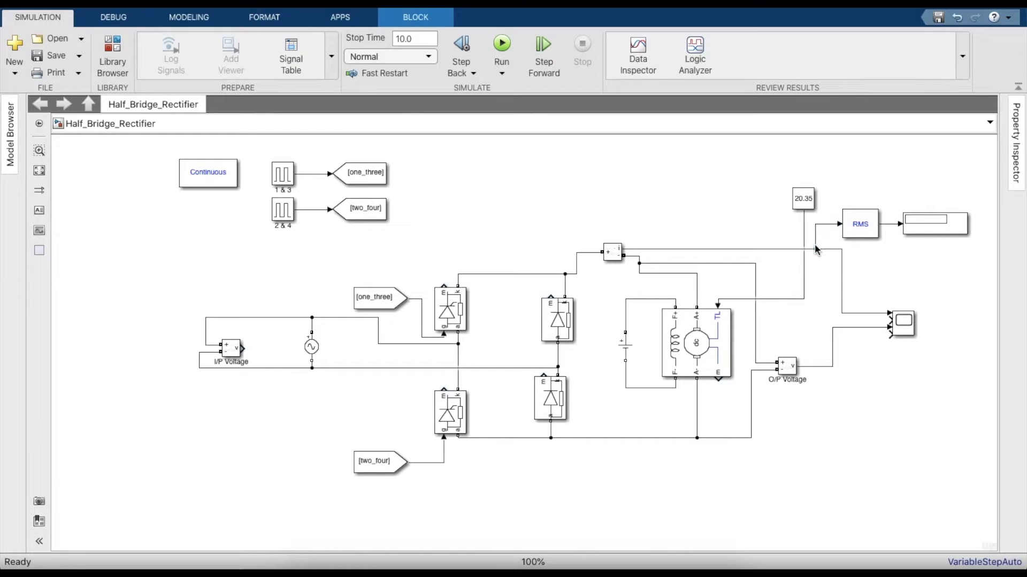
Step: Wire I/P Voltage into a new third Scope input
click(886, 325)
drag(886, 325, 242, 349)
click(249, 385)
click(110, 44)
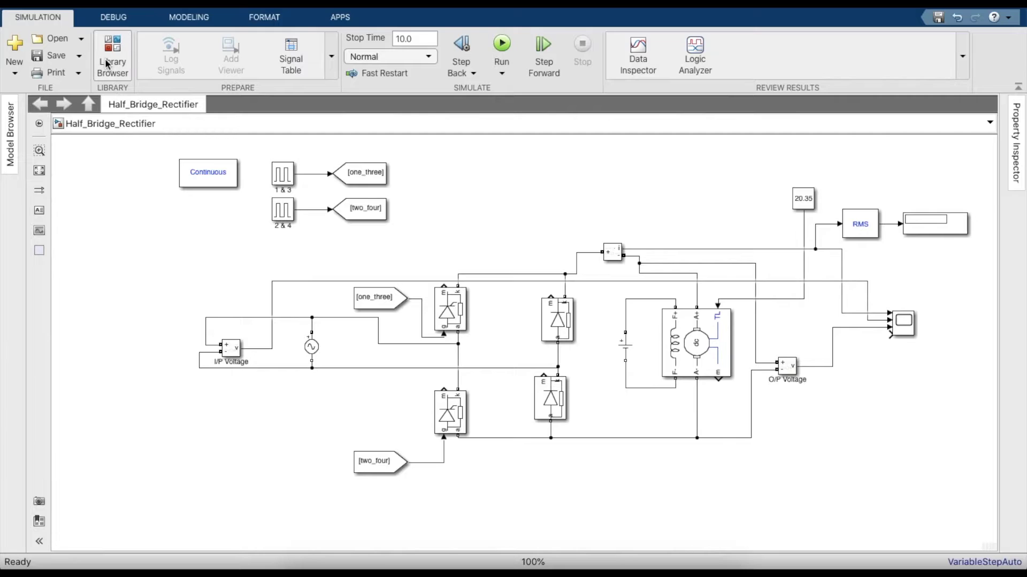
click(340, 71)
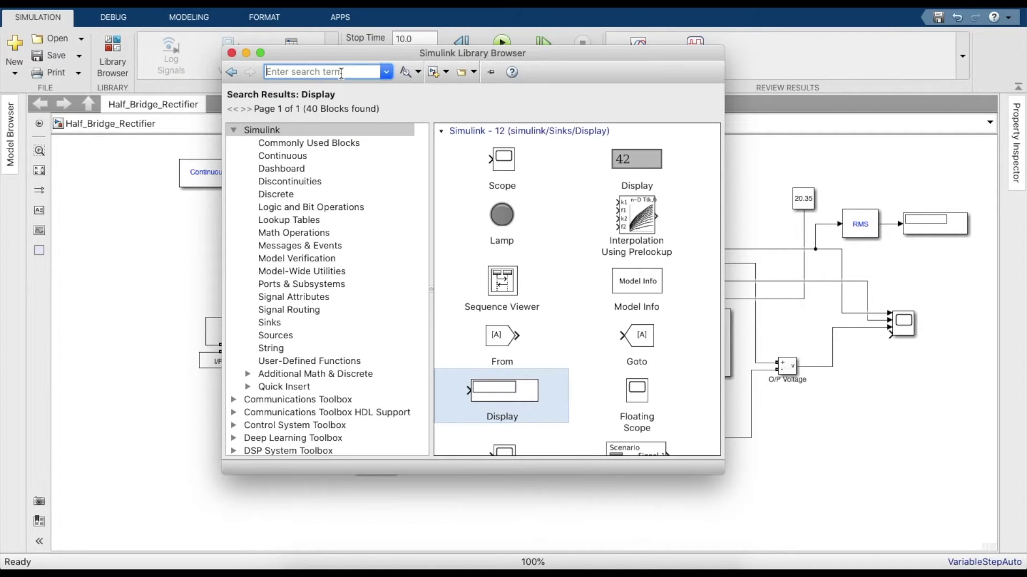
Step: Add a Bus Selector at the lower right and connect the DC Machine's m output to it
text(Bus)
key(Down)
key(Return)
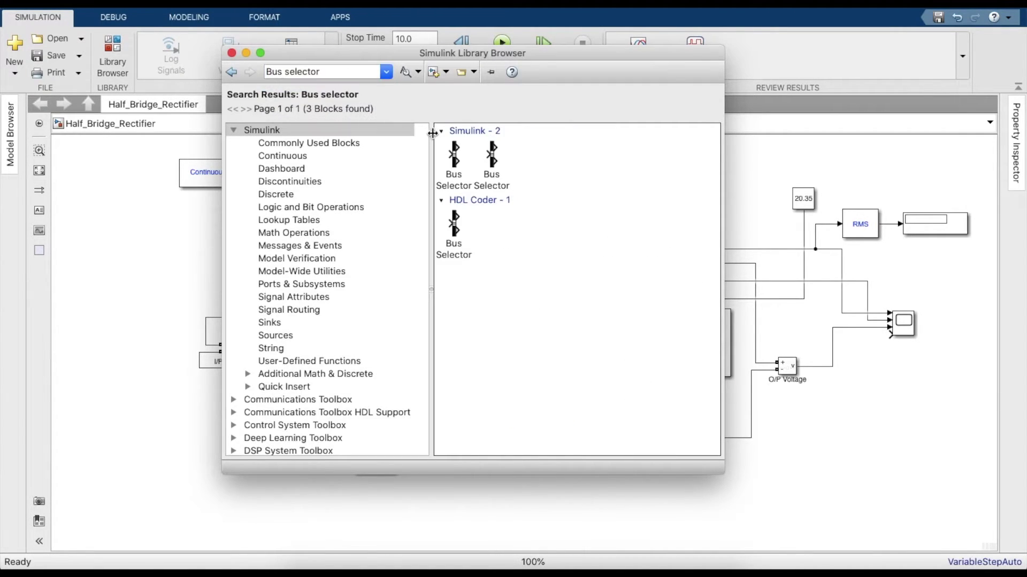
drag(464, 161, 881, 435)
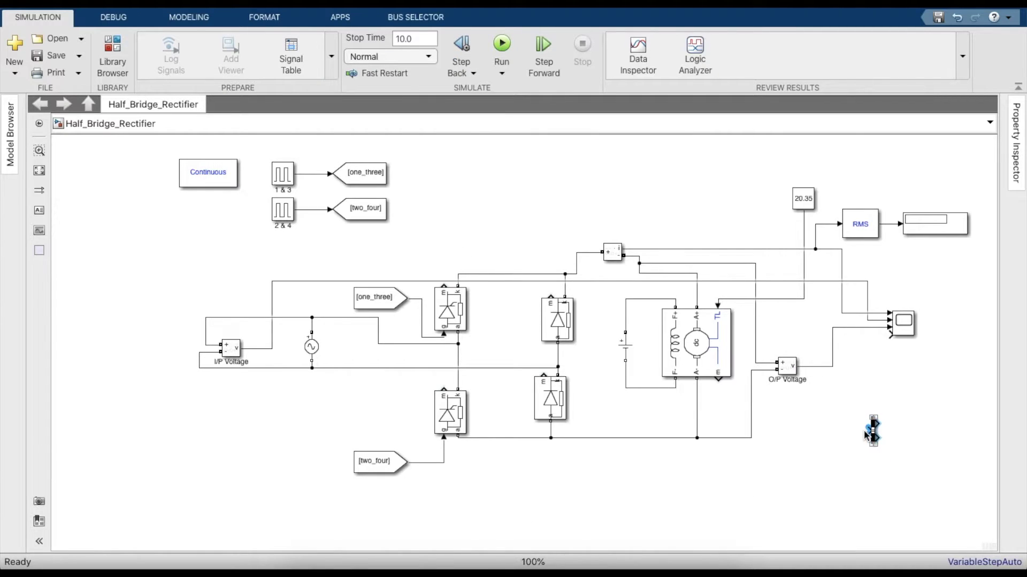
click(732, 380)
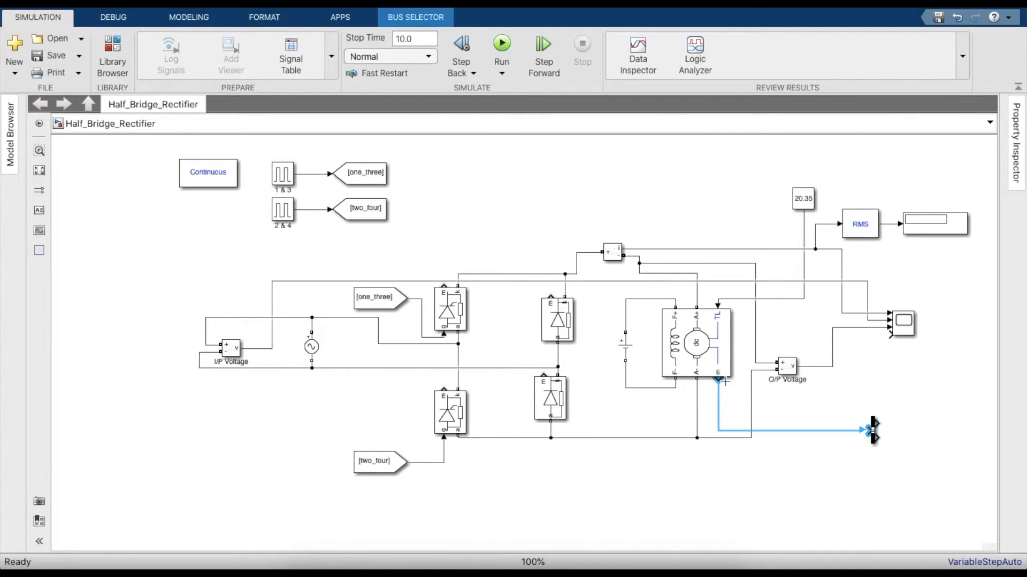
click(708, 357)
Step: Set the Bus Selector to output speed, armature current, field current and electrical torque, removing the placeholders
double_click(707, 355)
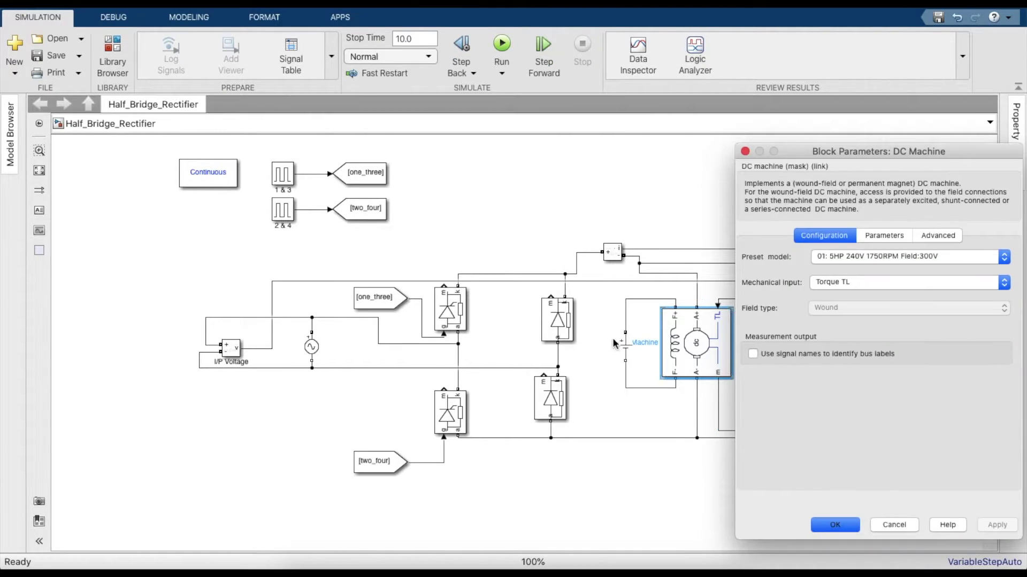
click(900, 521)
click(867, 430)
click(874, 433)
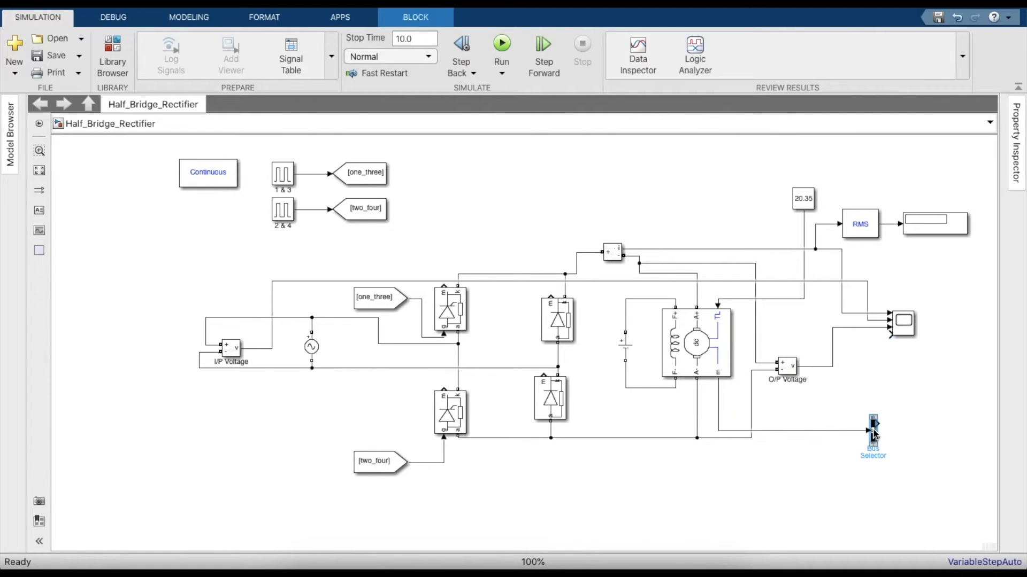
double_click(874, 433)
click(437, 389)
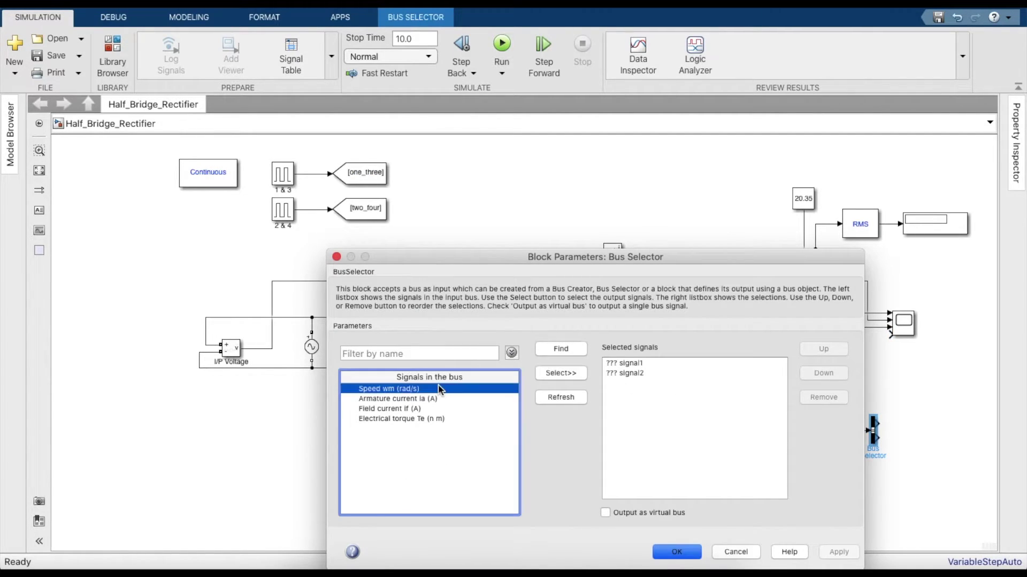
key(shift+Down)
key(shift+Down)
key(shift+Down)
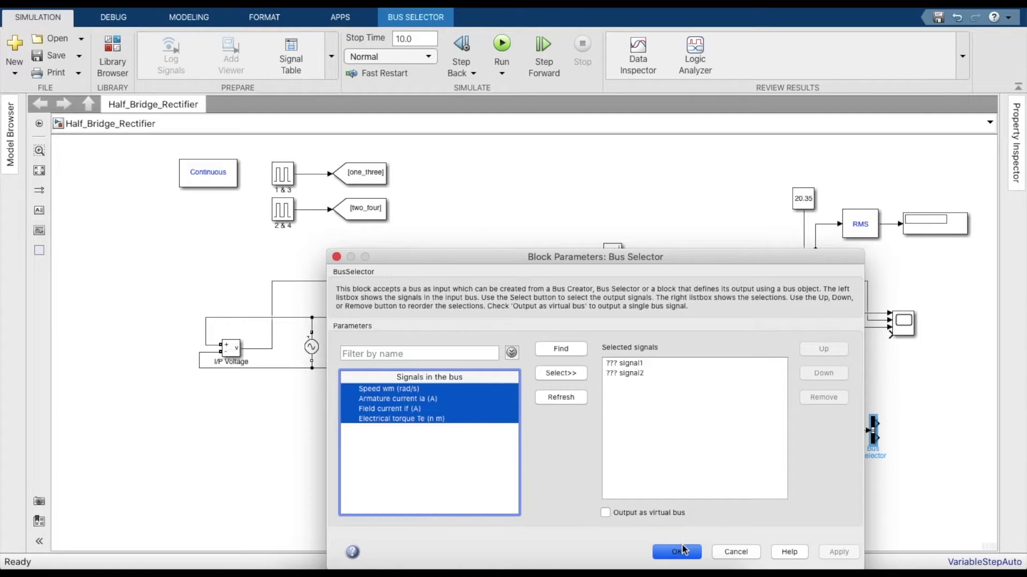
click(561, 372)
click(624, 373)
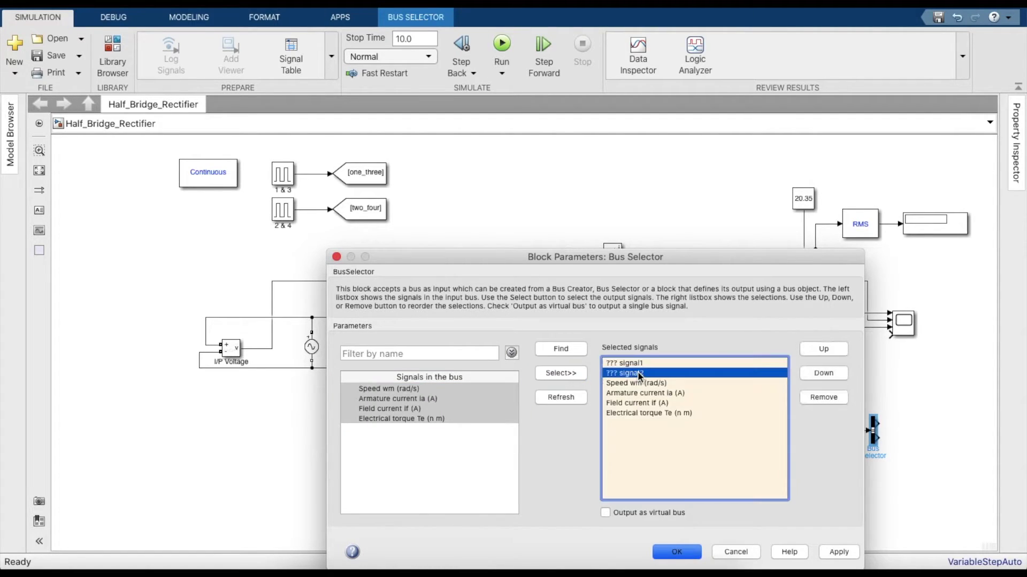
shift+click(624, 363)
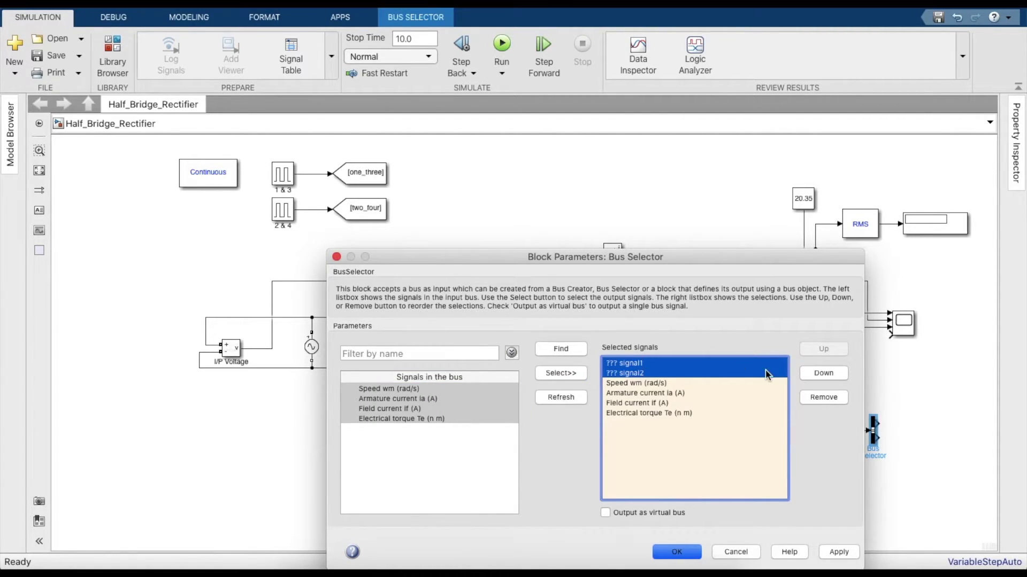
click(807, 396)
click(677, 552)
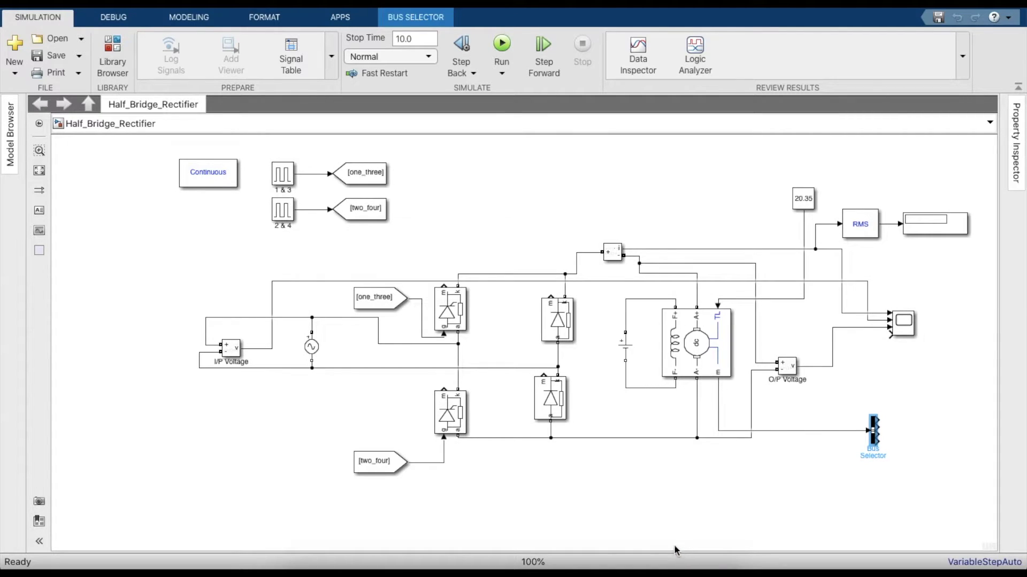
Step: Duplicate the Scope as Scope1 and wire Speed wm and Armature current ia into it
click(887, 342)
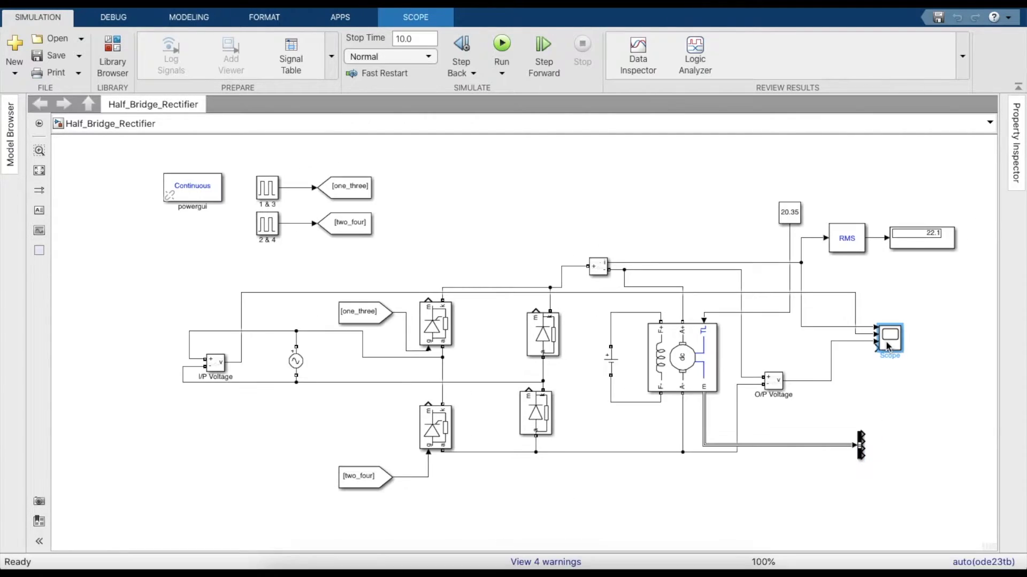
drag(887, 345, 909, 455)
click(880, 436)
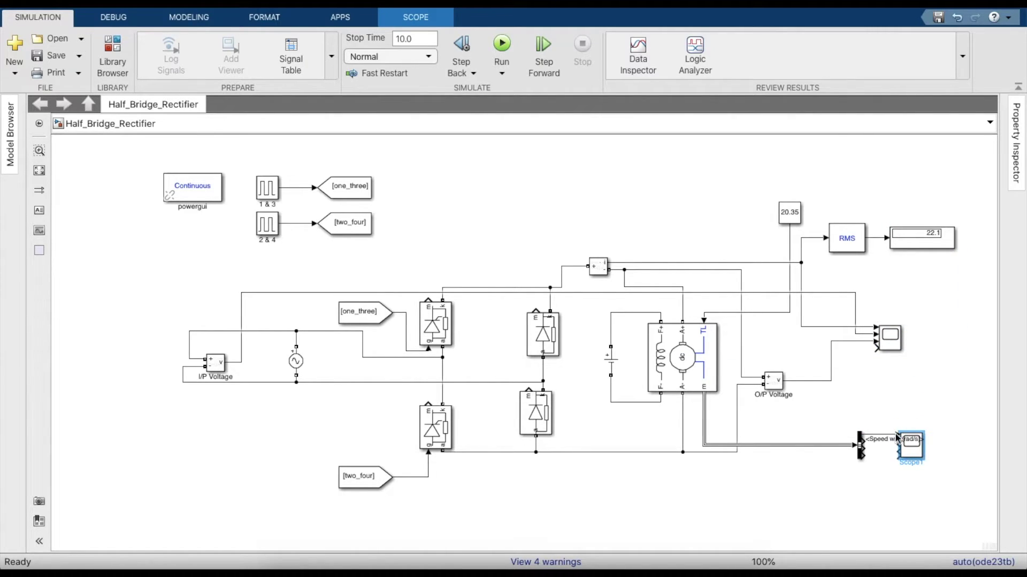
mouse_move(862, 448)
mouse_down()
mouse_move(898, 449)
mouse_move(864, 462)
mouse_move(916, 445)
mouse_move(973, 456)
mouse_up()
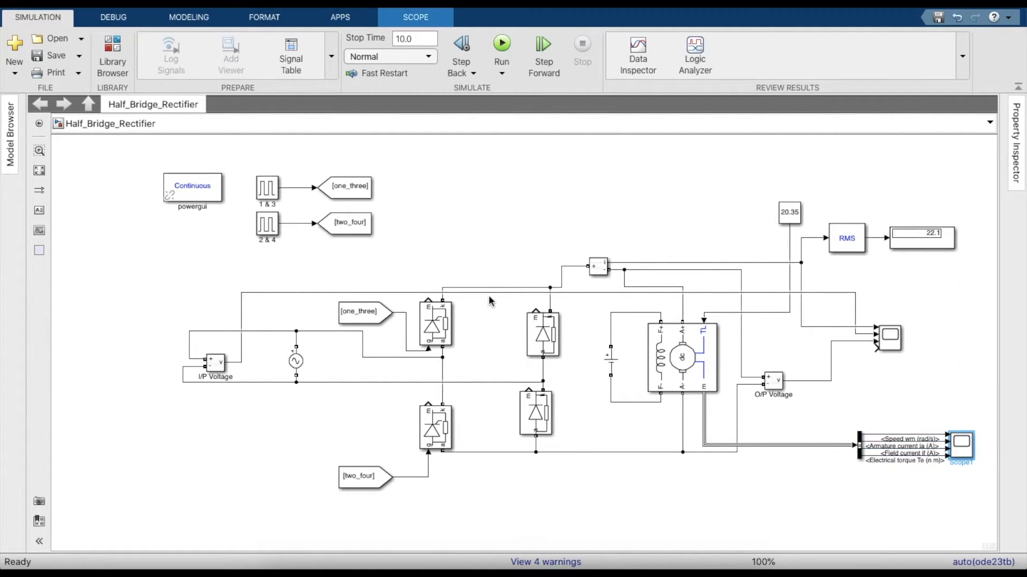
Step: Place a Gain block above Scope1, replacing the direct Speed line into its first input
click(112, 57)
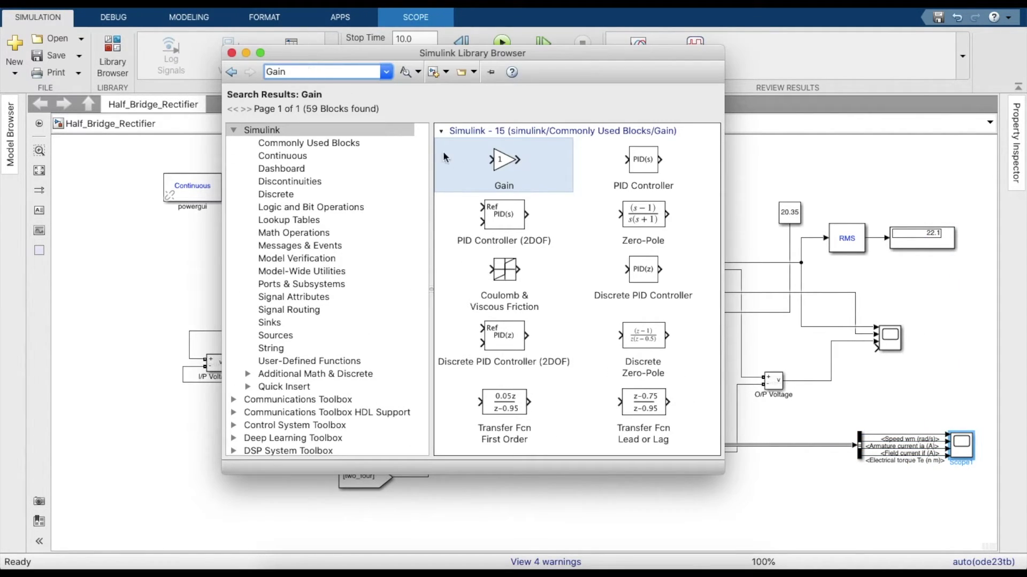
drag(503, 170, 945, 434)
key(Delete)
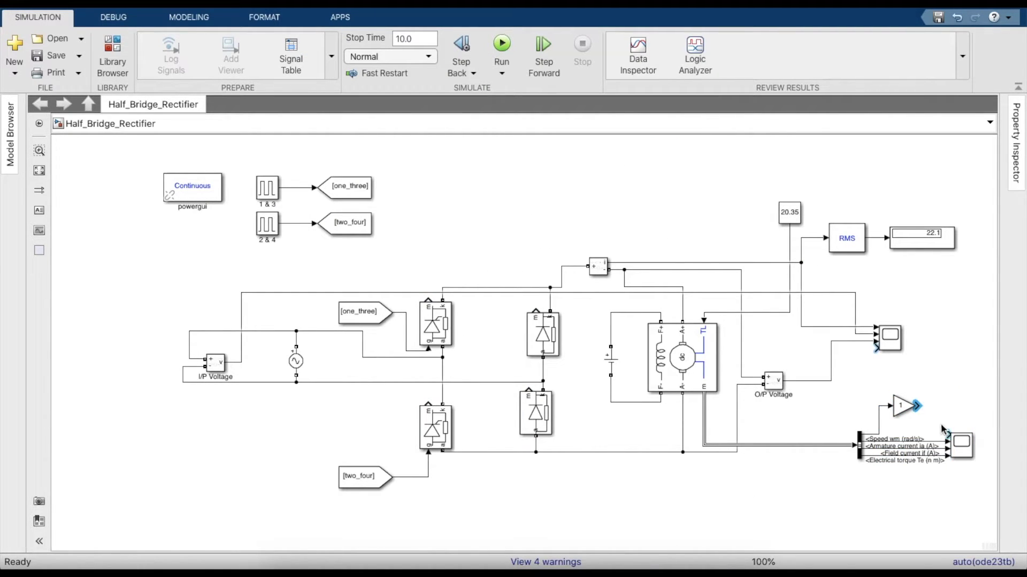
click(901, 409)
Step: Set the Gain value to 60/(2*pi) to convert speed to rpm
double_click(901, 409)
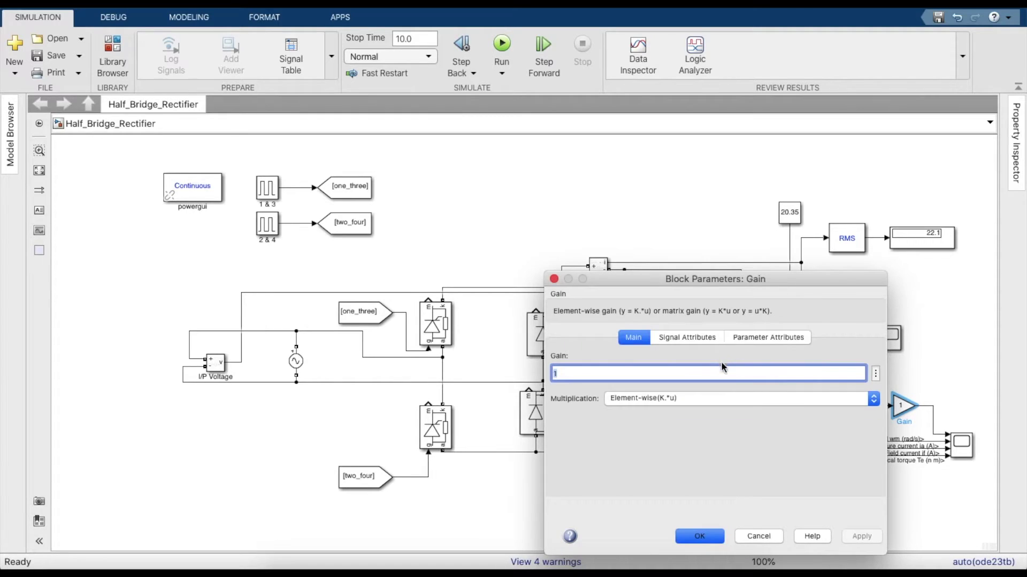
text(60/)
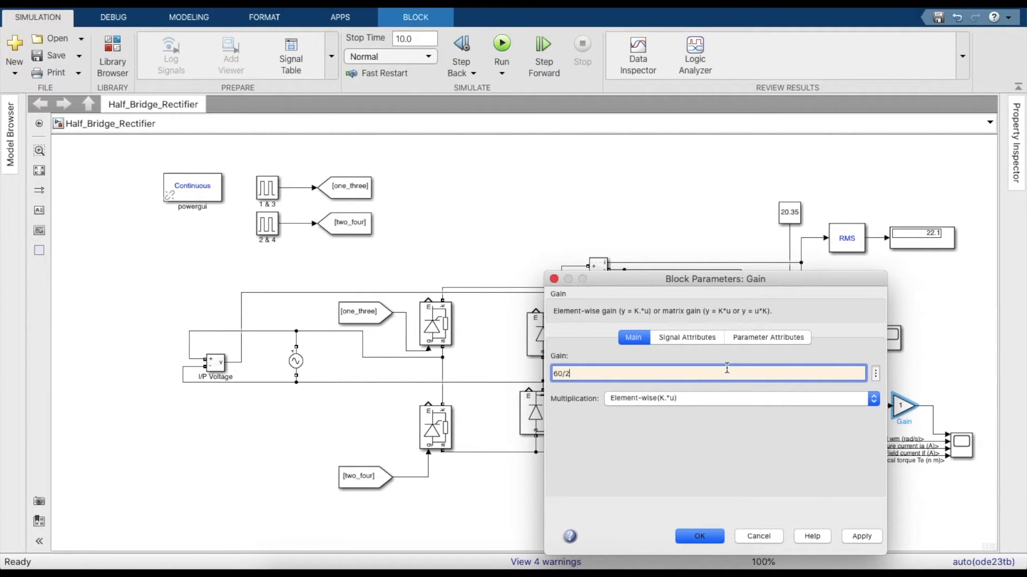
text(2*p)
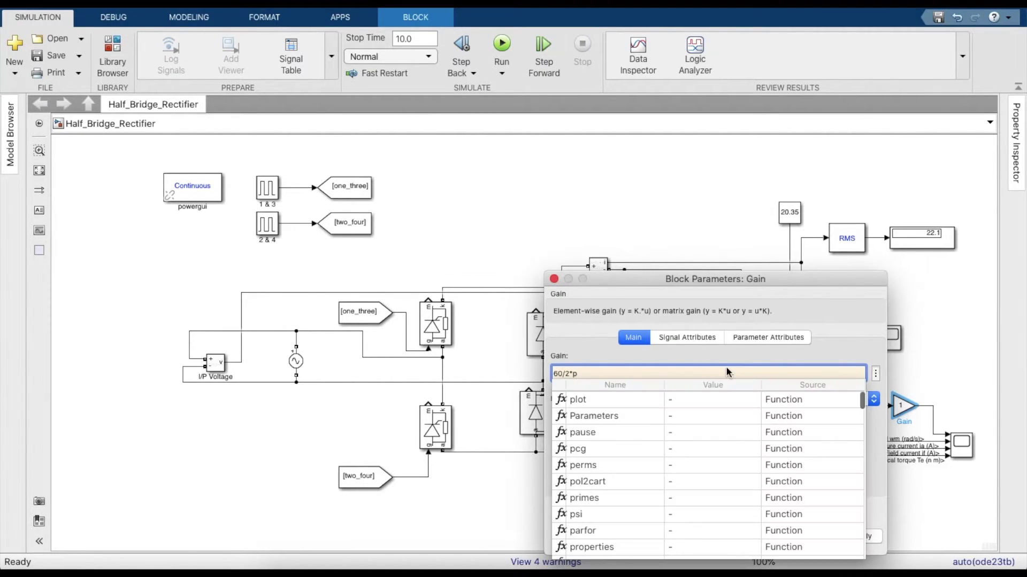
text(i))
key(Left)
key(Left)
key(Left)
text(()
key(super+a)
key(Return)
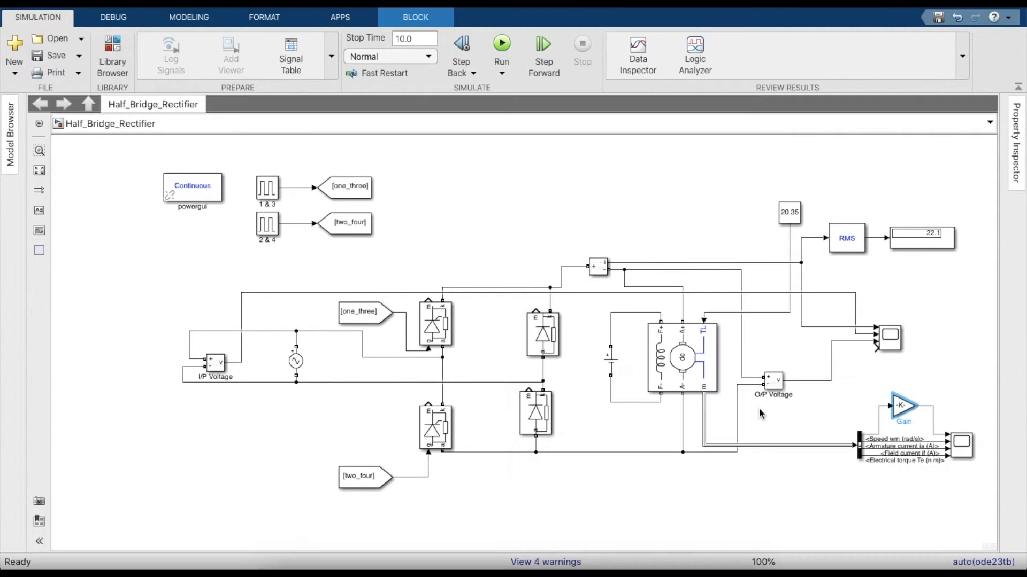
click(816, 420)
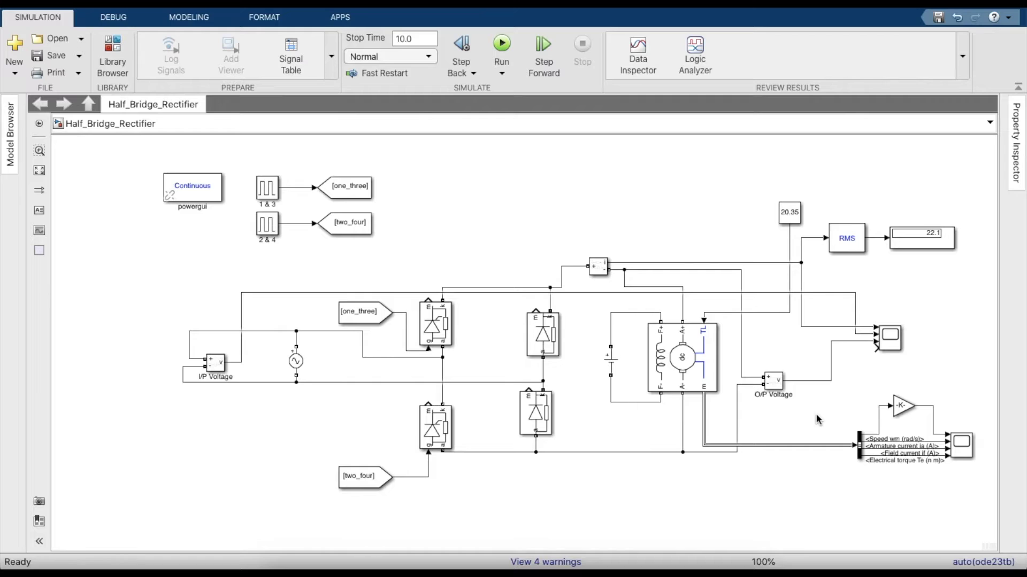
Step: Delete the sum-block branch into RMS and connect the O/P Voltage output to the RMS input
click(802, 278)
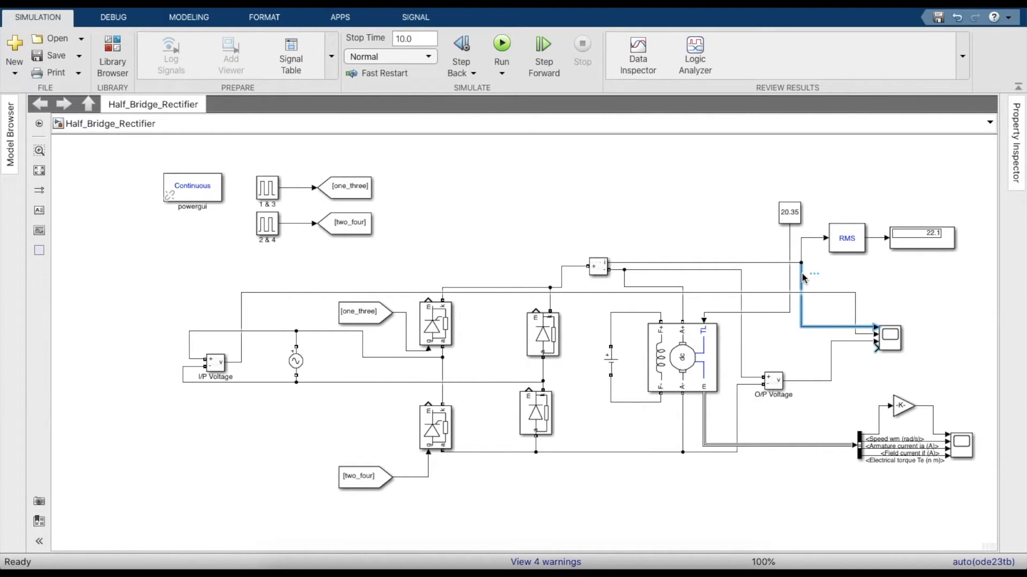
click(812, 238)
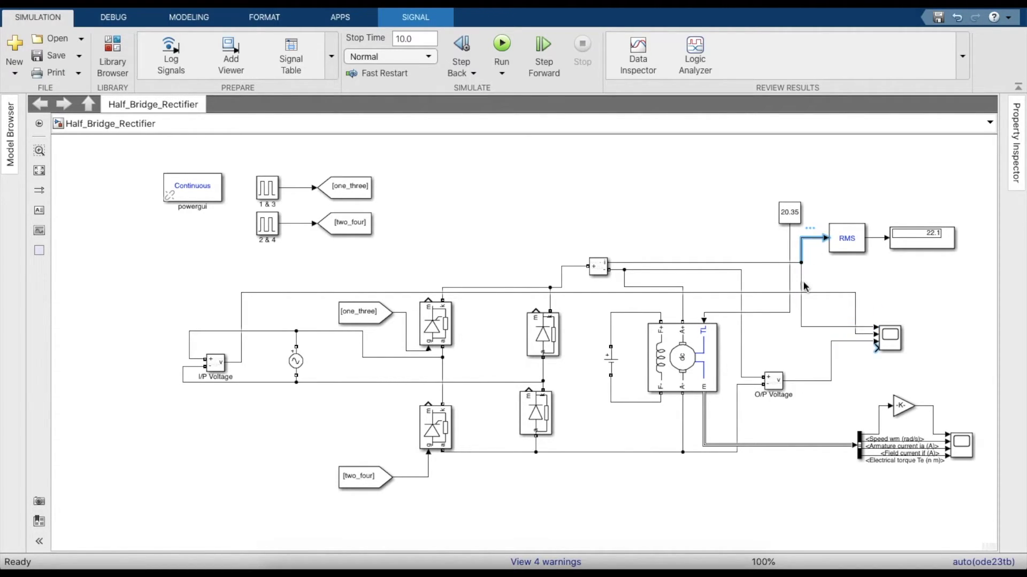
click(775, 262)
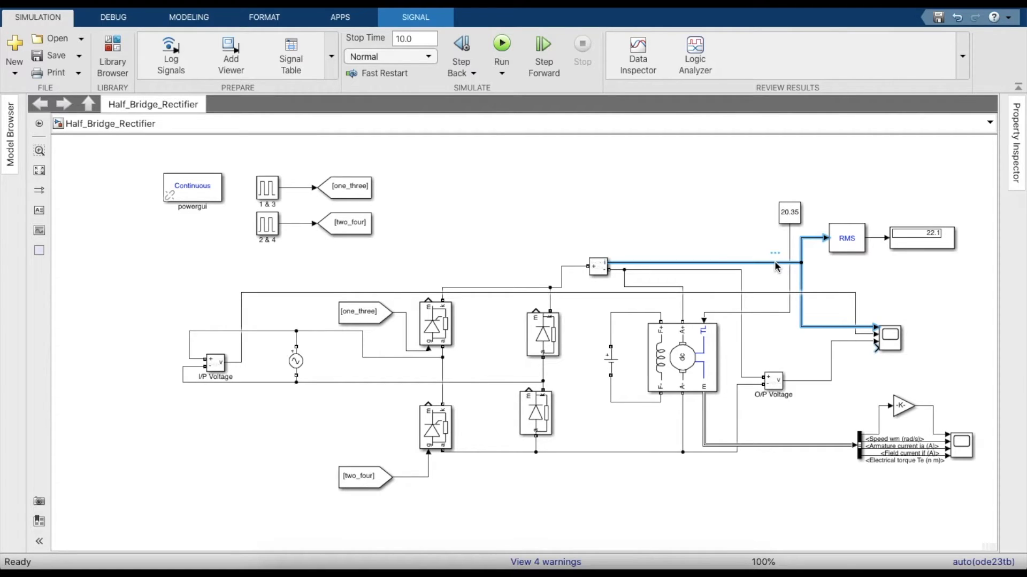
click(813, 242)
key(Delete)
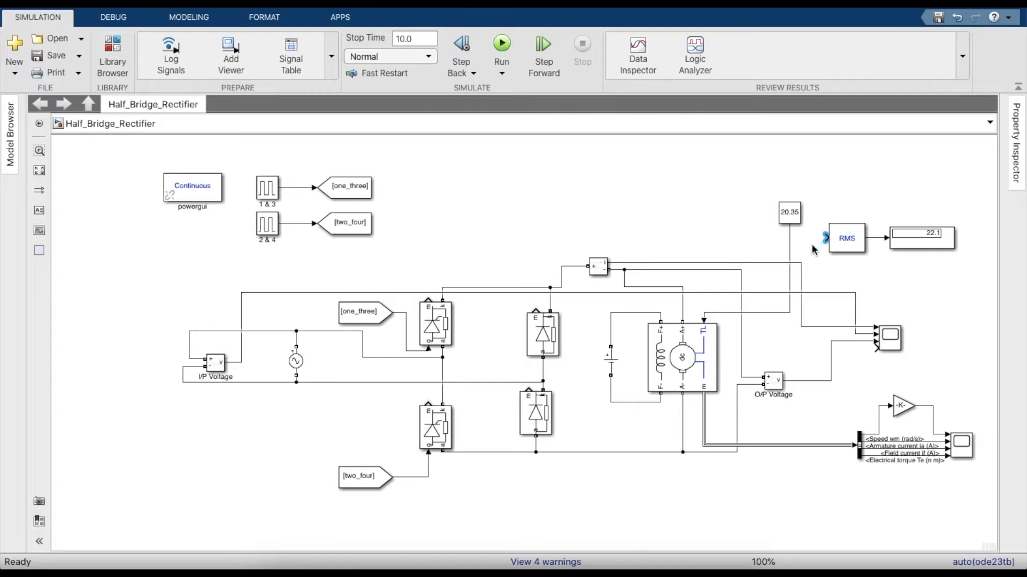
drag(824, 238, 814, 382)
Step: Set the field DC voltage source amplitude to 30
click(615, 363)
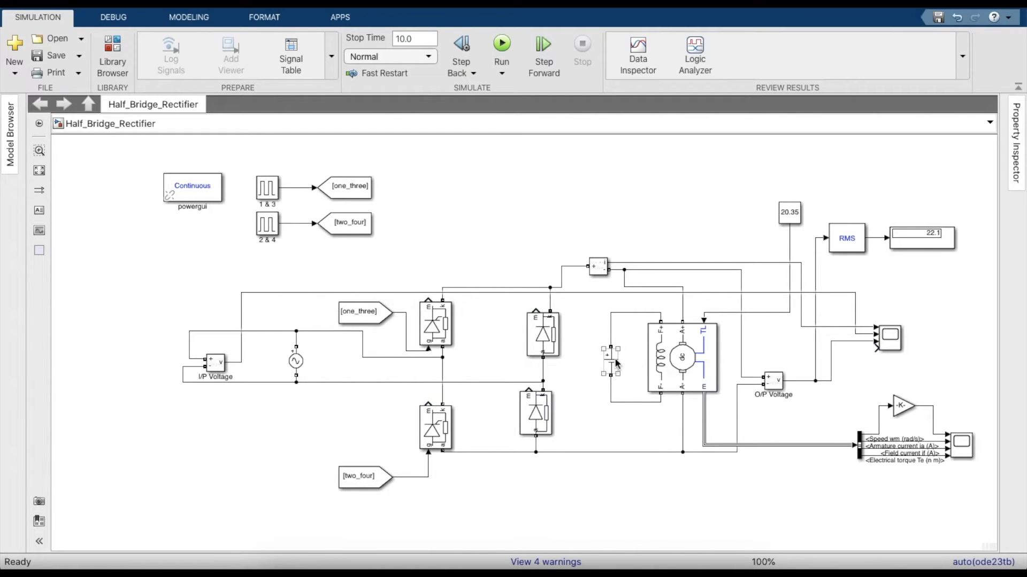
double_click(615, 362)
double_click(707, 357)
key(BackSpace)
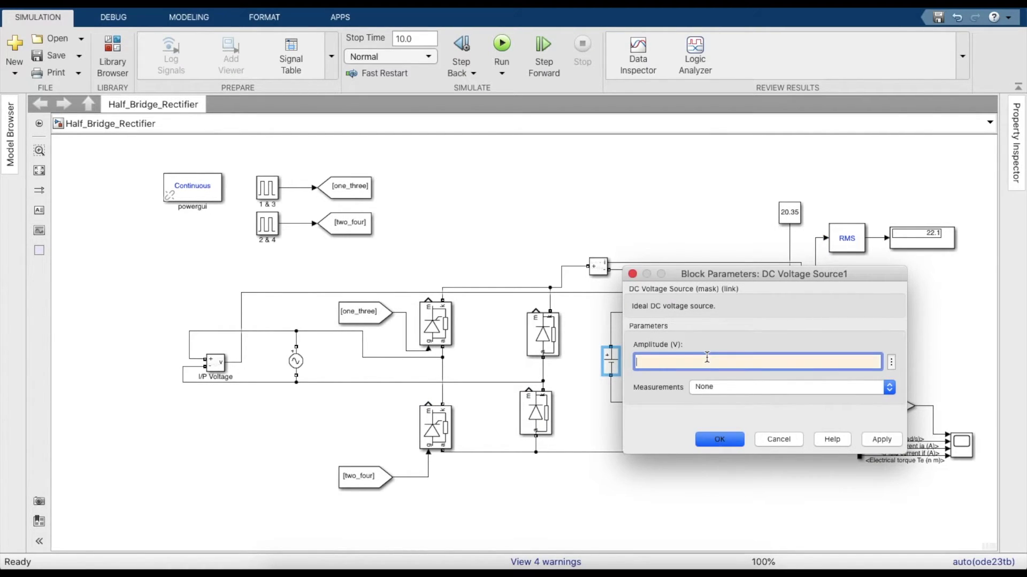
text(3)
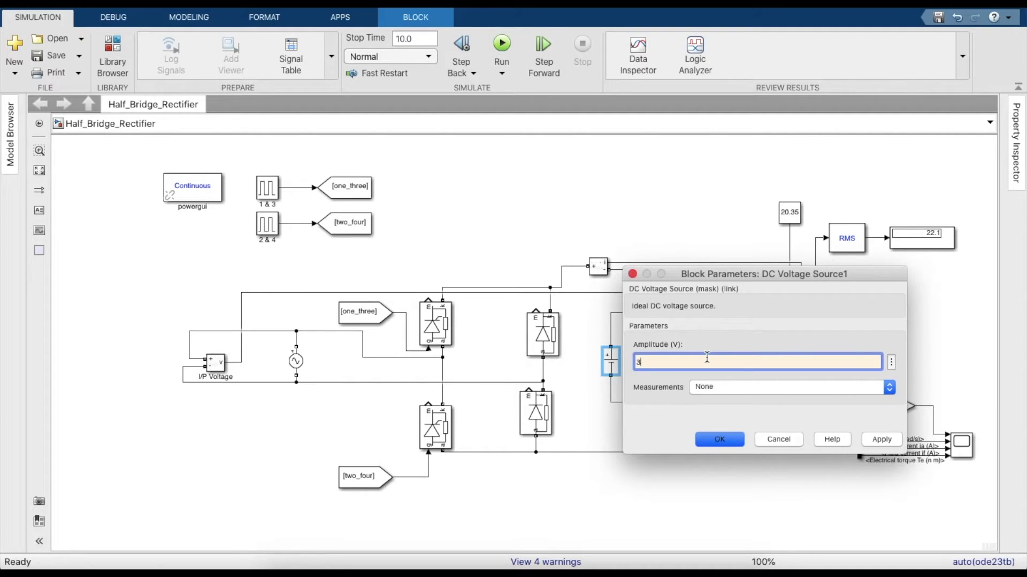
text(0)
key(Return)
Step: Confirm the DC Machine's 5HP 240V 1750RPM preset with Torque TL input
double_click(690, 362)
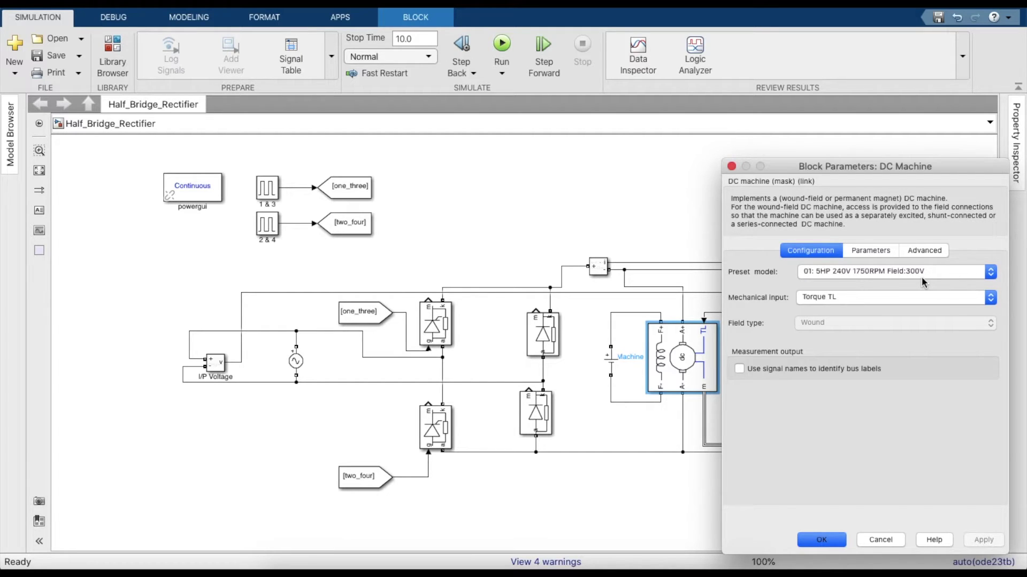
click(822, 540)
click(792, 513)
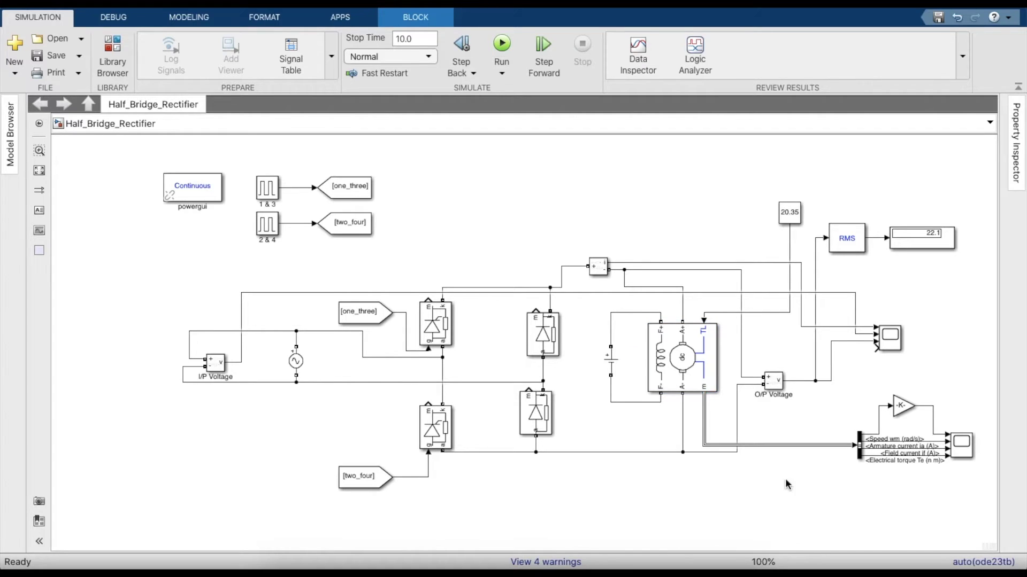
Step: Run the simulation and check the RMS display reading 235.4 and the voltage/current scope
click(503, 43)
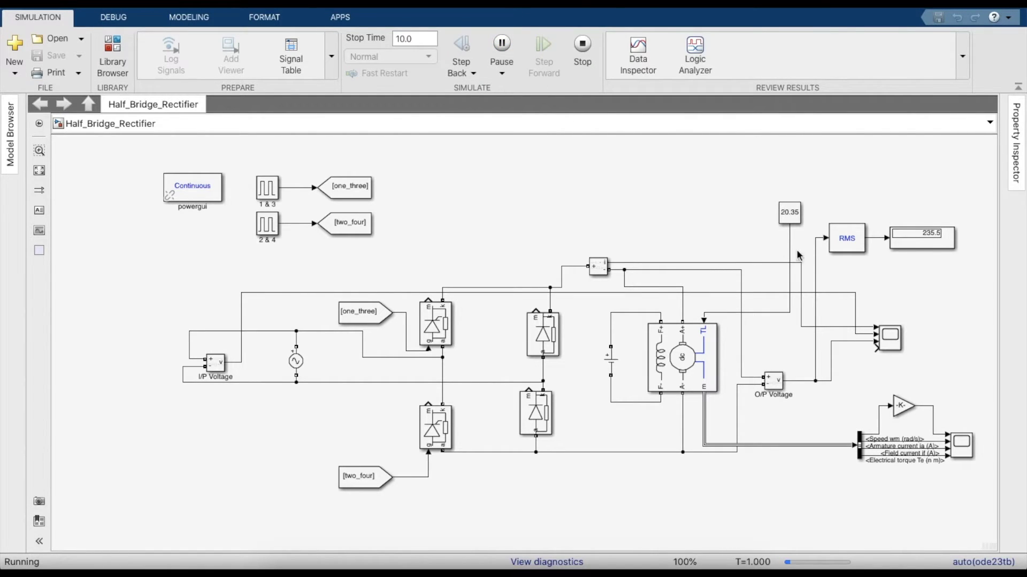
click(904, 247)
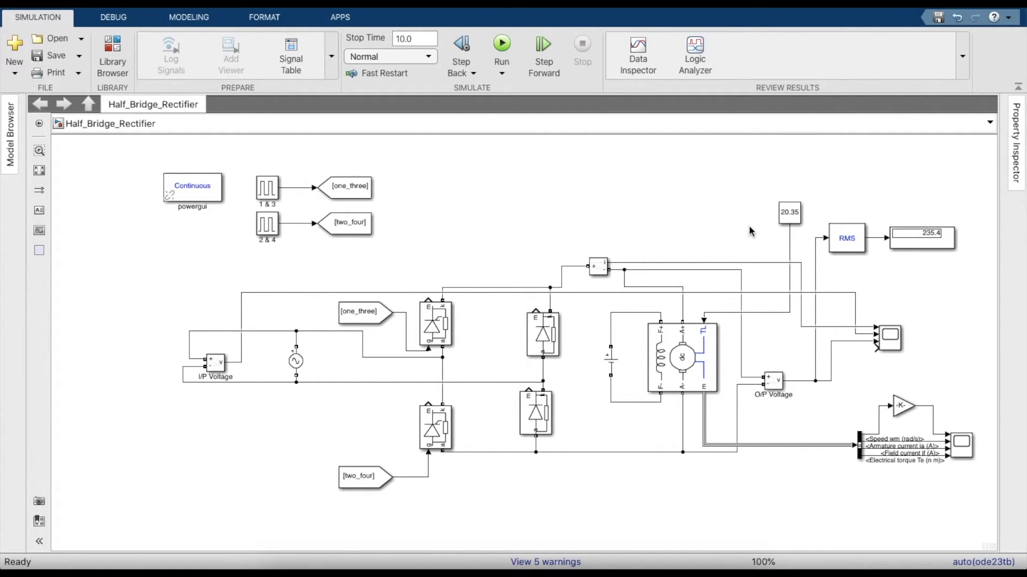
click(270, 183)
click(330, 156)
click(890, 346)
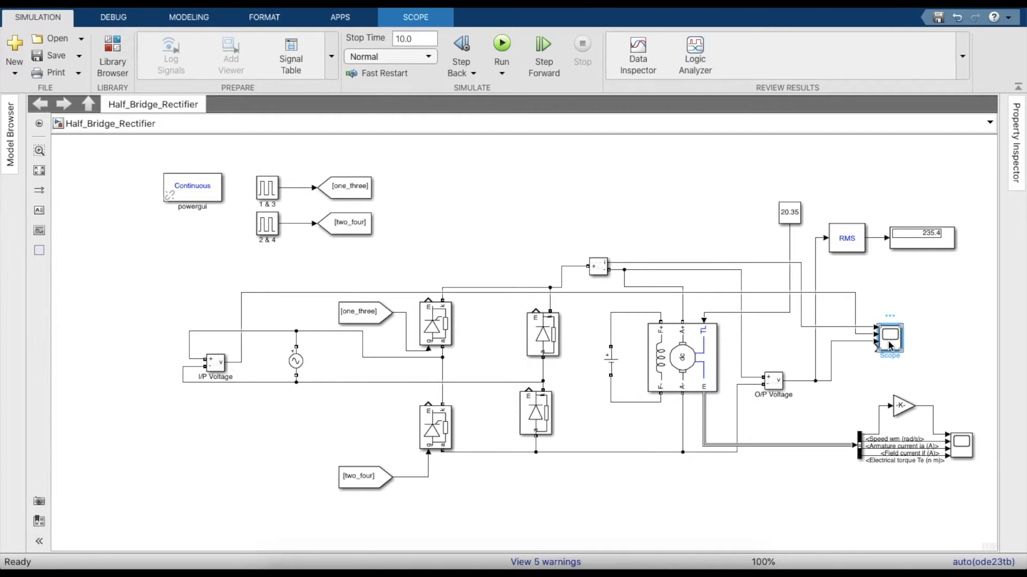
double_click(891, 346)
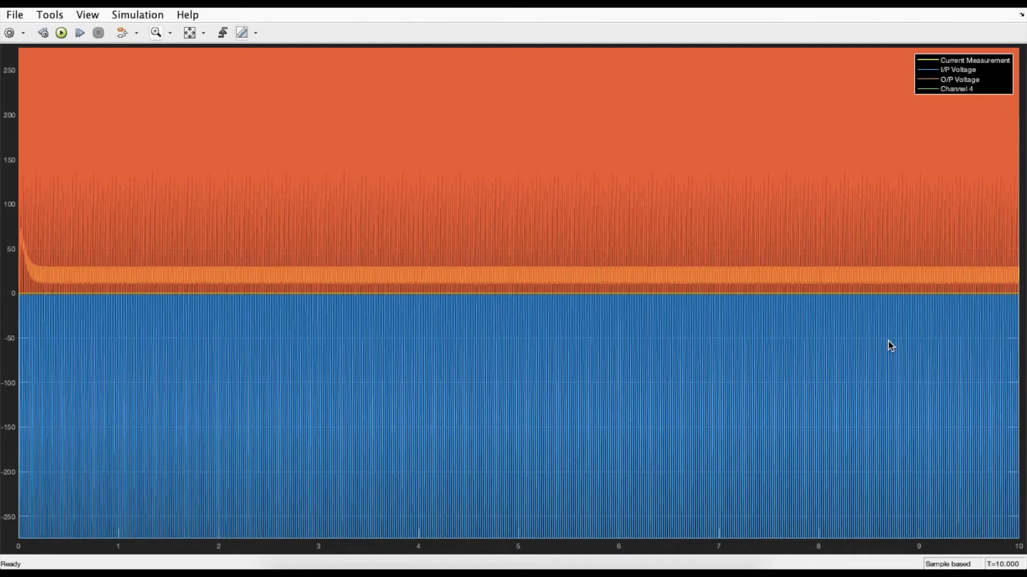
click(192, 35)
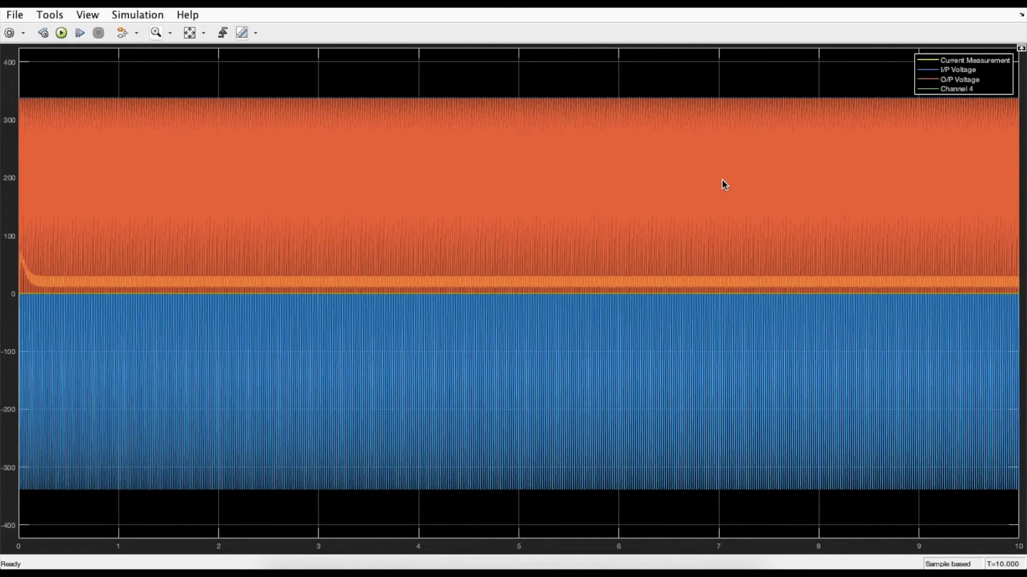
click(957, 90)
click(957, 71)
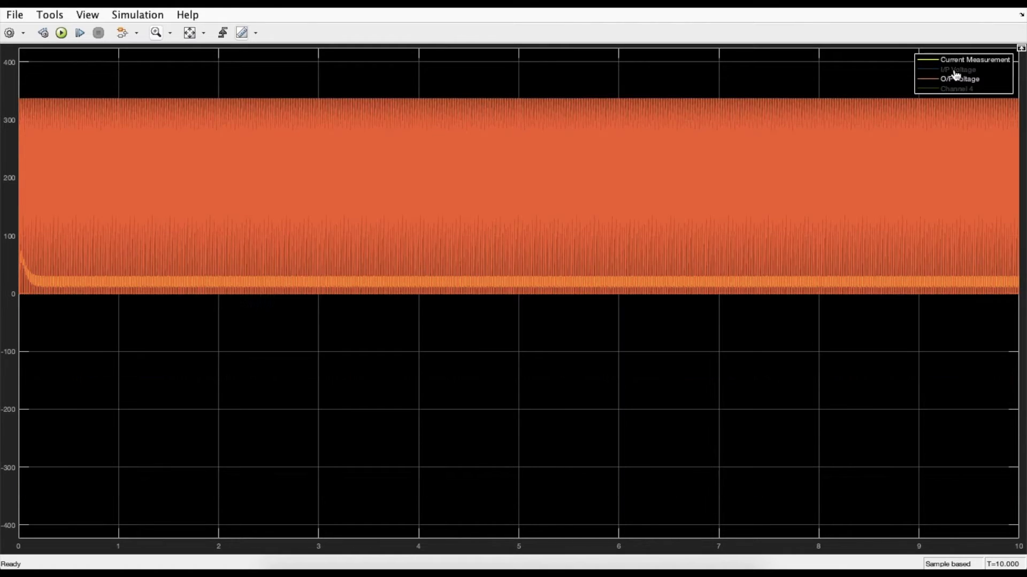
click(959, 80)
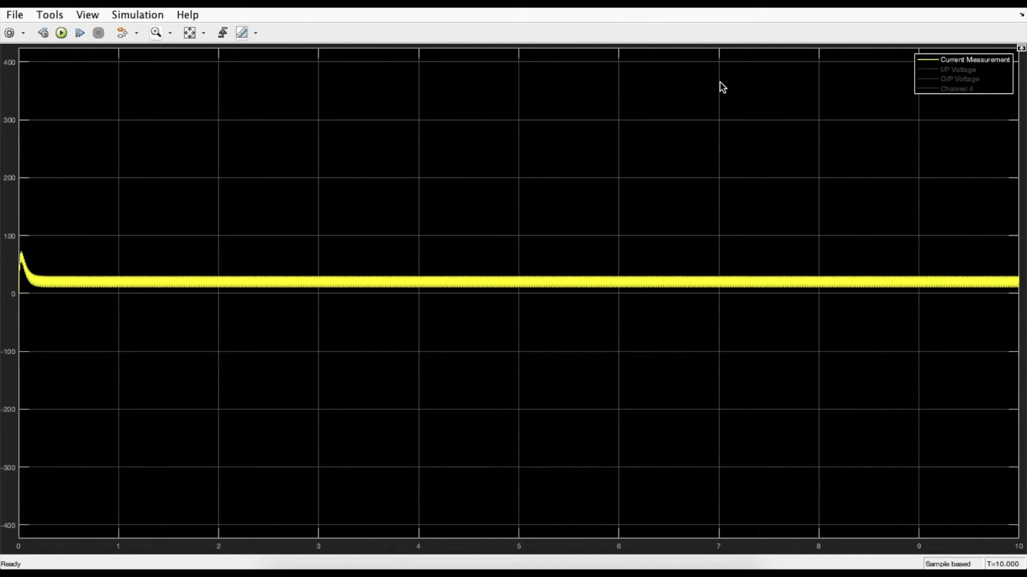
click(961, 60)
click(959, 71)
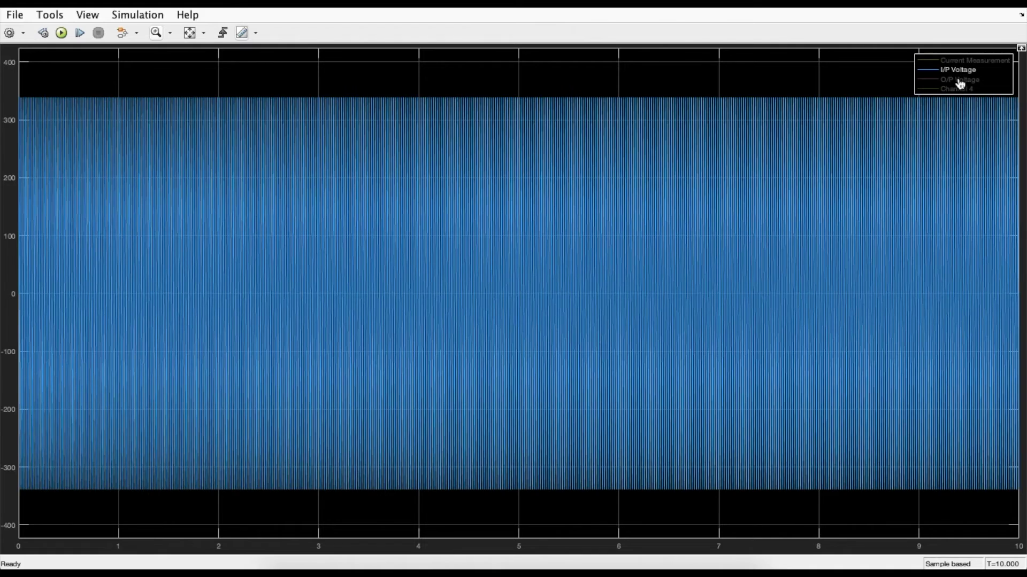
click(960, 79)
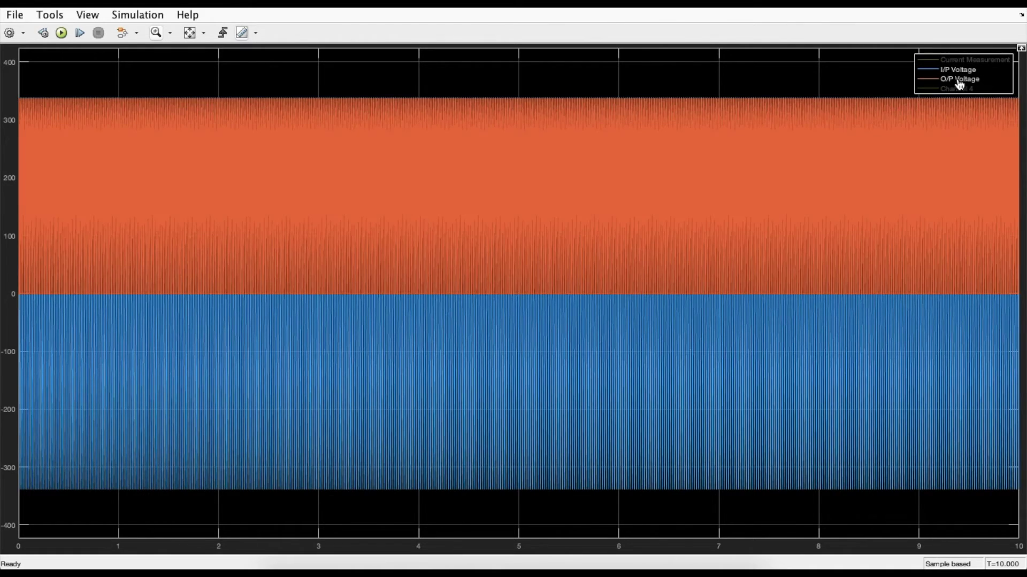
click(156, 33)
drag(87, 261, 64, 262)
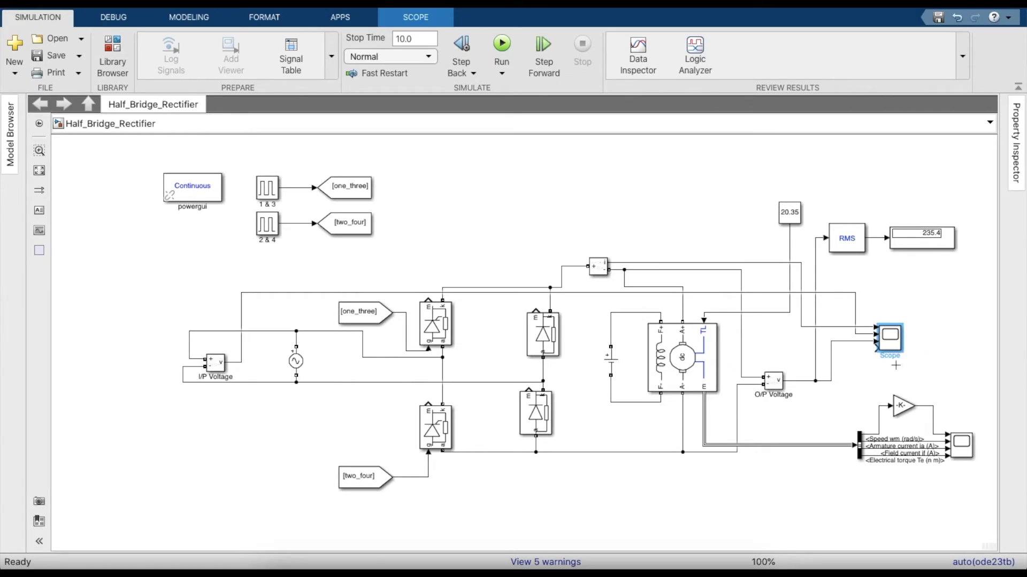
Step: Arrange Scope1 as a 2×2 grid of plots and scale all axes to fit
double_click(963, 444)
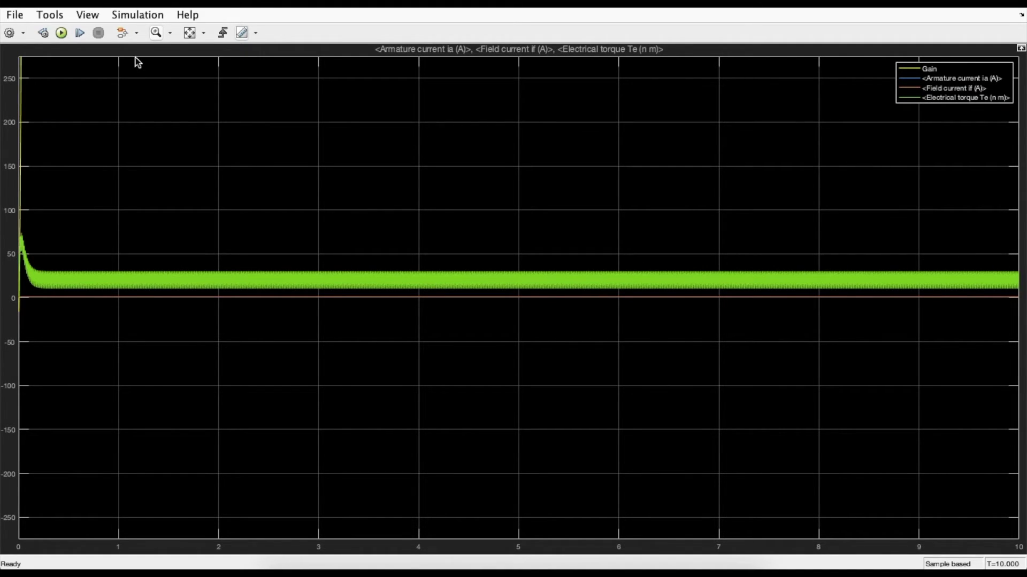
click(81, 15)
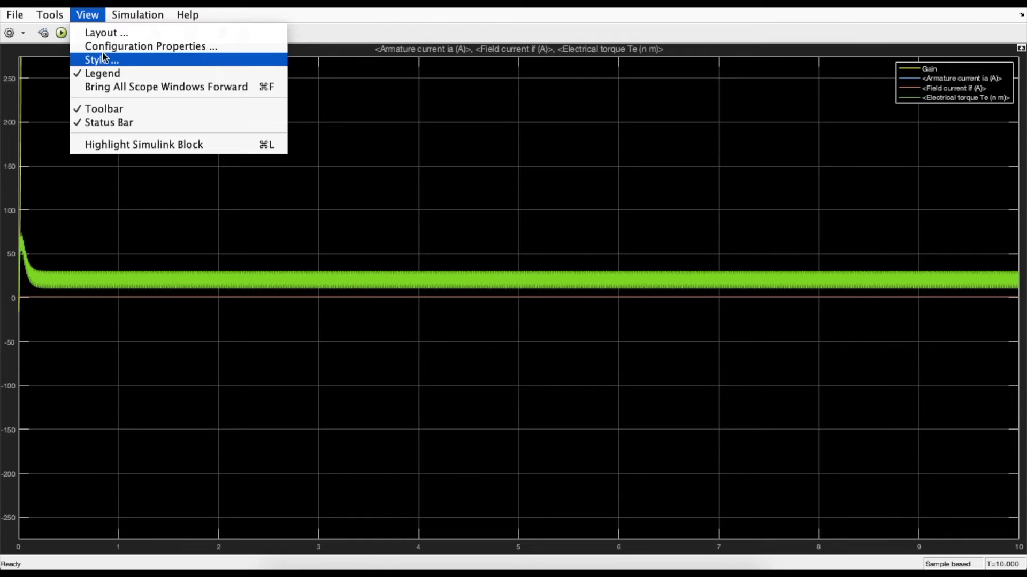
click(116, 32)
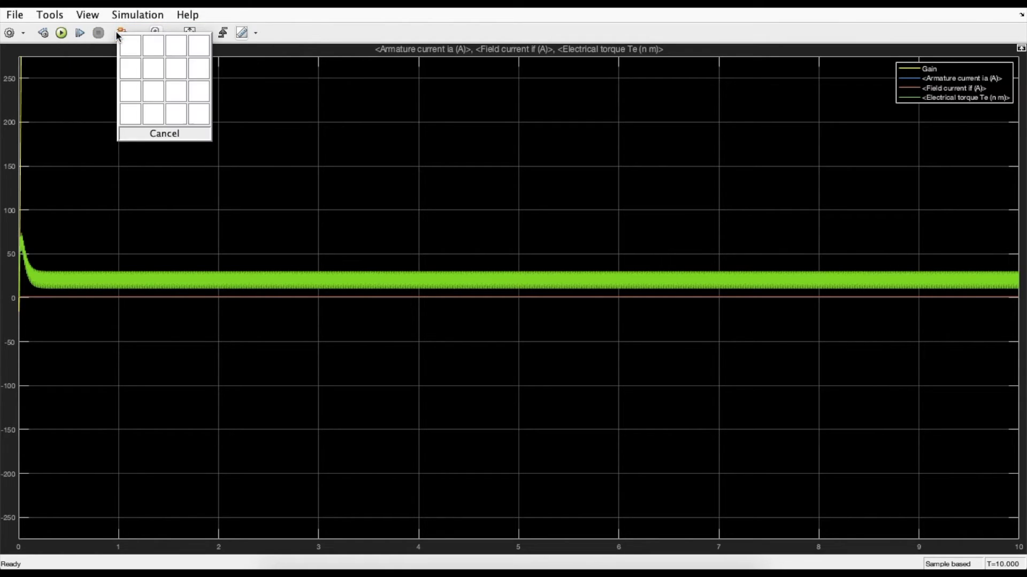
click(148, 73)
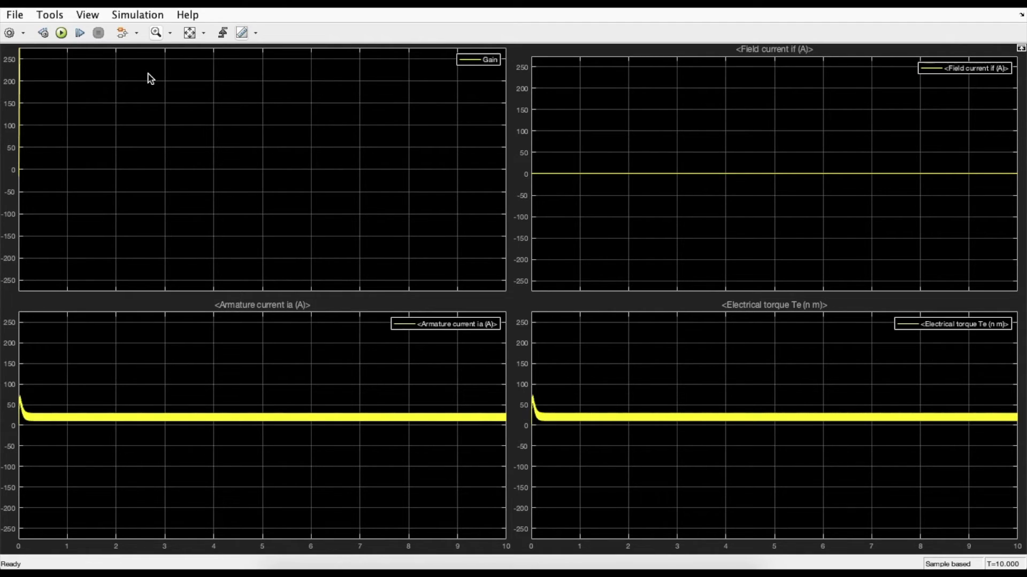
click(189, 33)
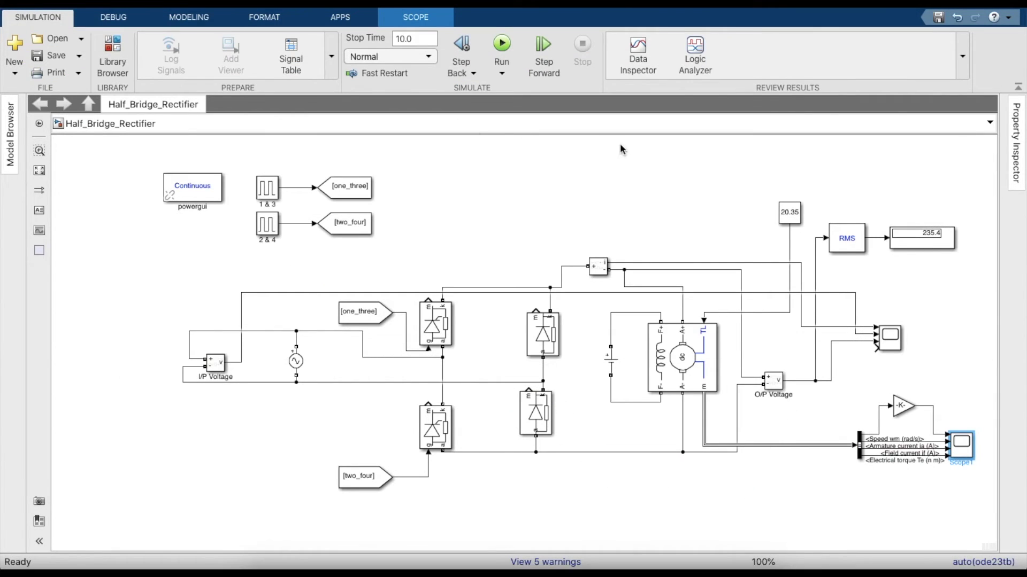
Step: Edit the 1 & 3 pulse generator's phase delay, removing the 30-degree angle
double_click(264, 196)
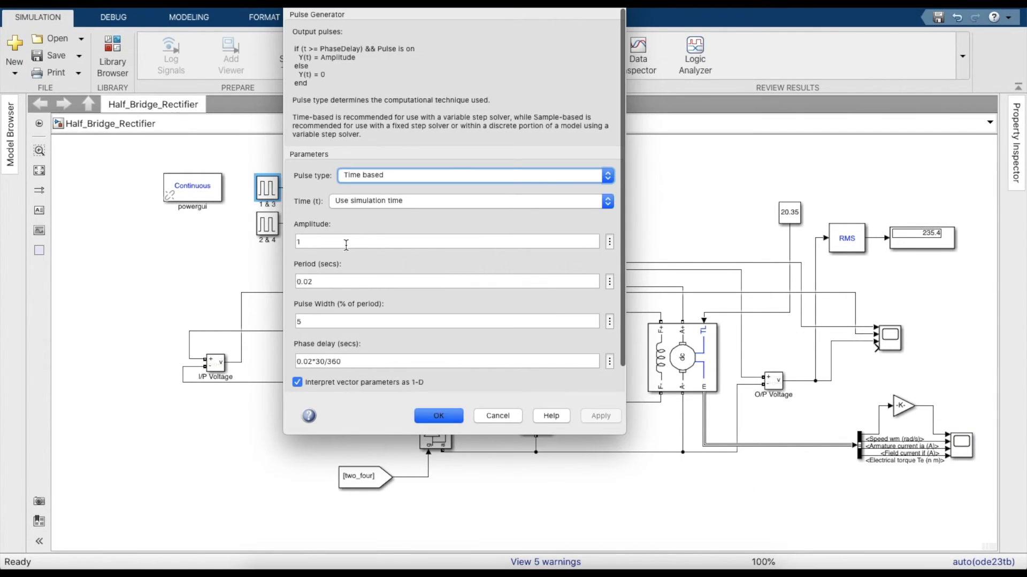
click(323, 362)
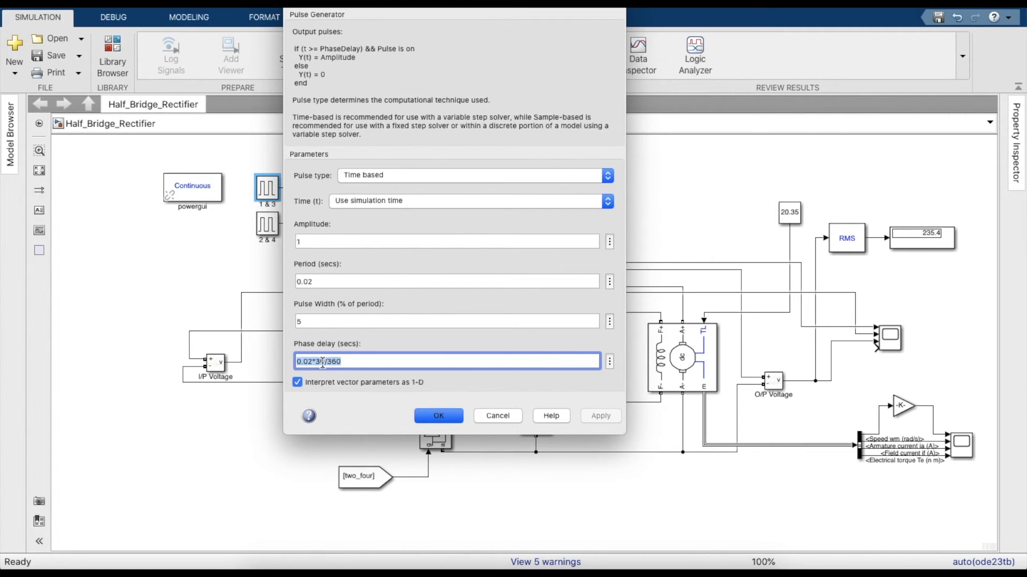
click(325, 362)
key(BackSpace)
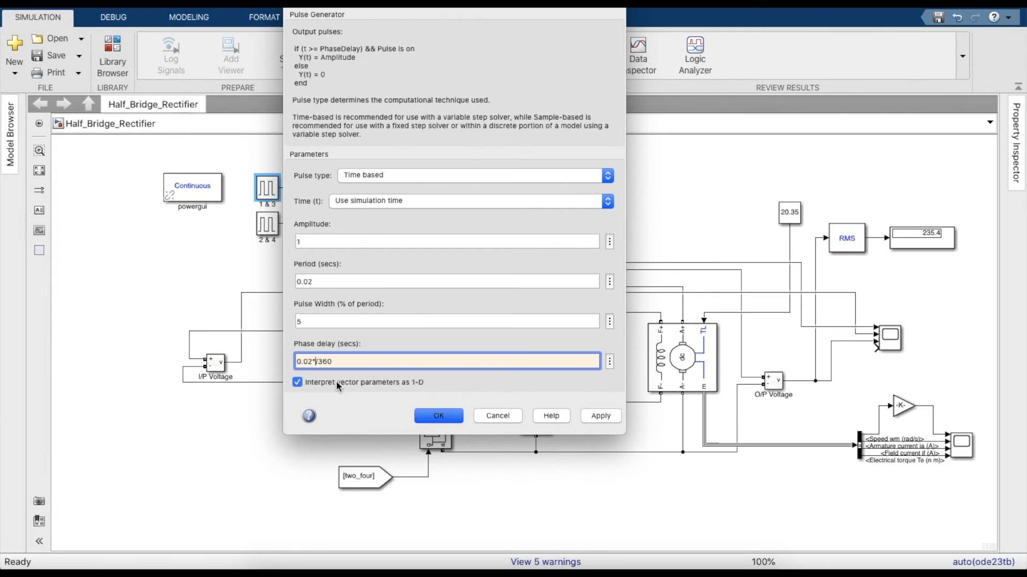
triple_click(329, 362)
key(BackSpace)
key(Return)
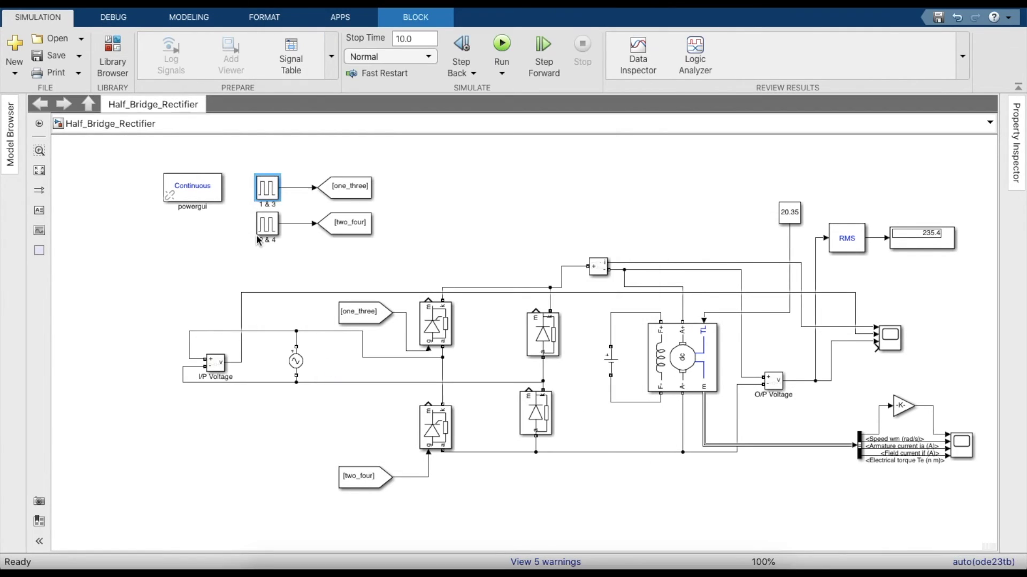
Step: Set the 2 & 4 pulse generator's phase delay to 0.02*180/360
double_click(265, 227)
double_click(328, 378)
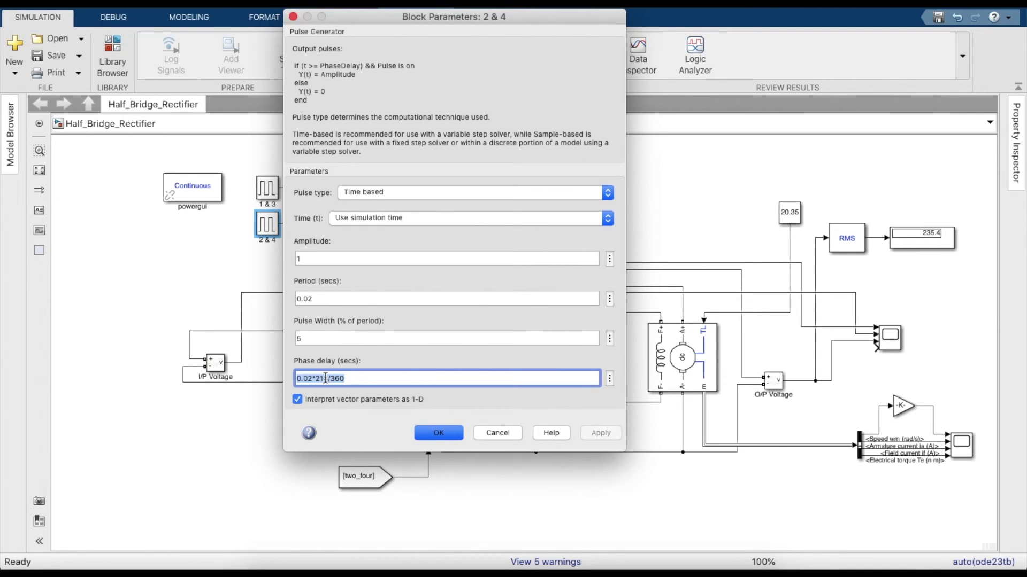
key(BackSpace)
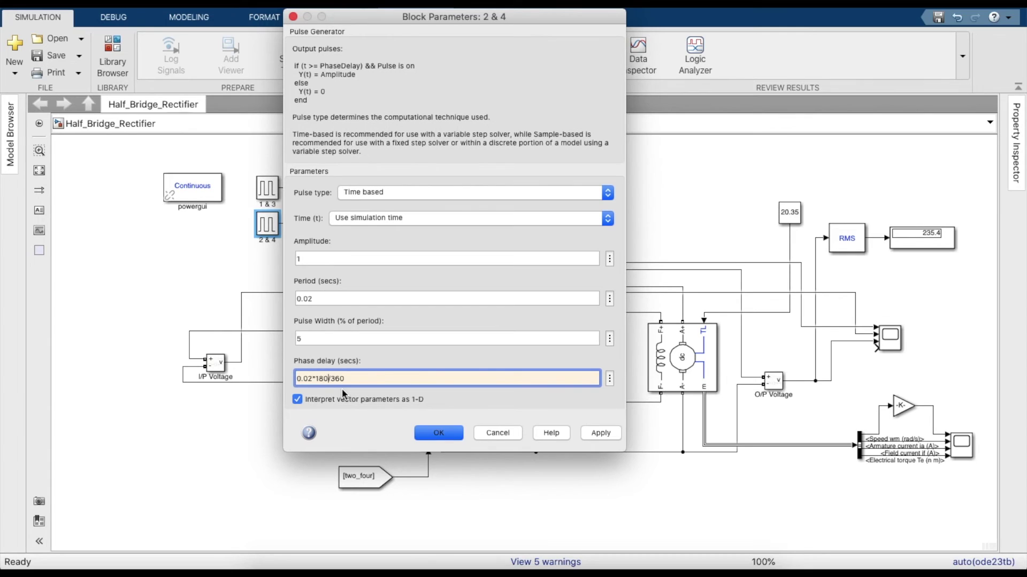
key(Return)
Step: Rerun the simulation so the RMS display shows 238.8
click(502, 45)
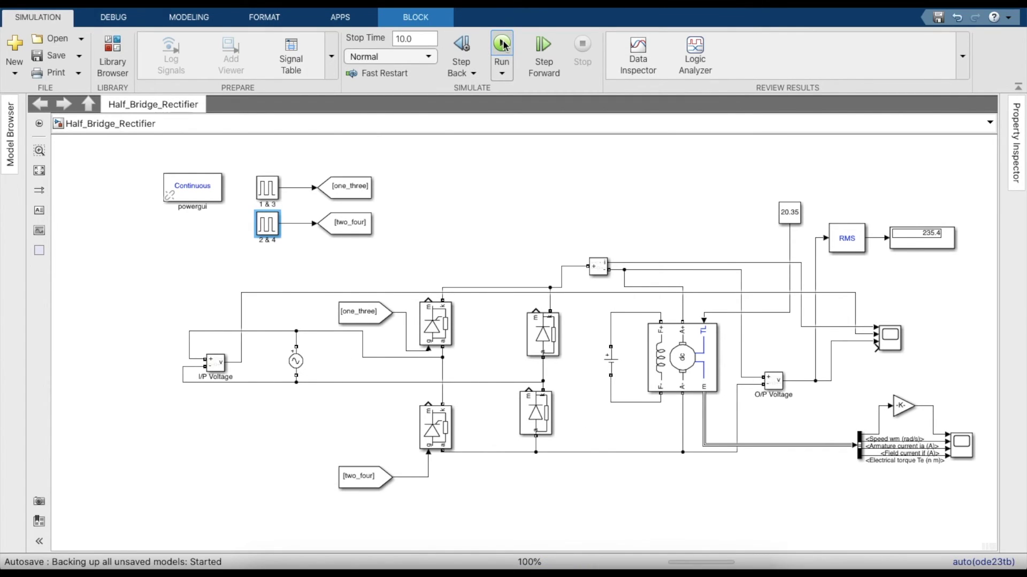